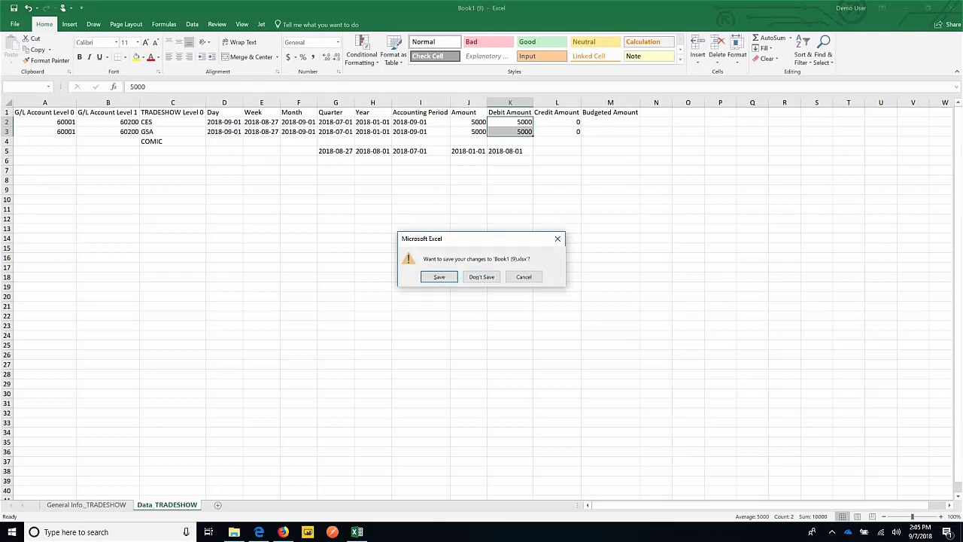
Close the exported workbook without saving and exit the TRADESHOW analysis pages back to the Business Central home page
{"action": "left_click", "coordinate": [482, 277]}
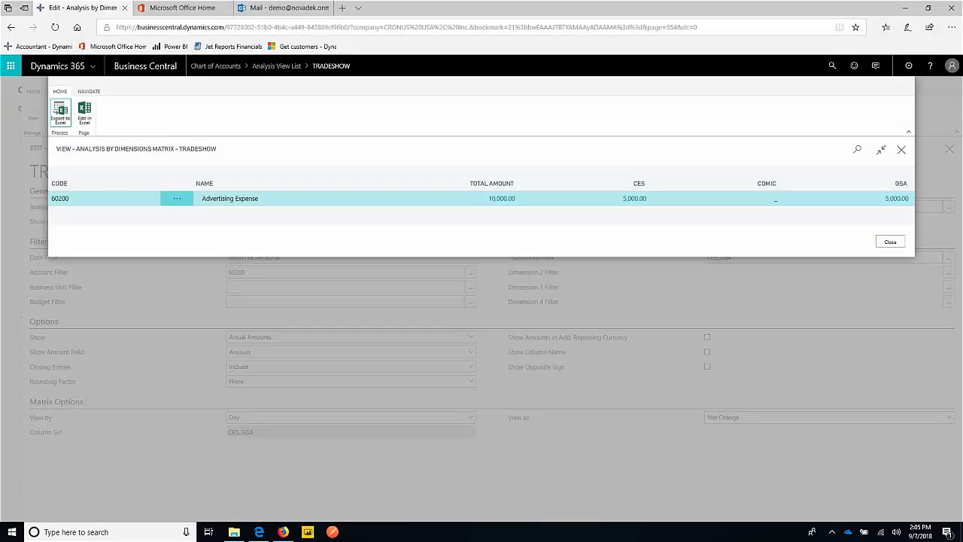
{"action": "left_click", "coordinate": [890, 241]}
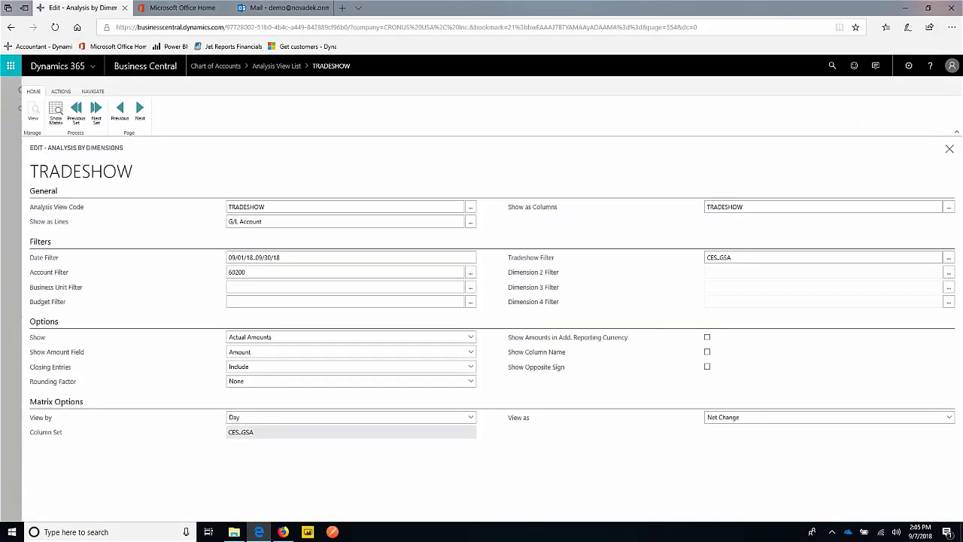
{"action": "left_click", "coordinate": [950, 149]}
{"action": "left_click", "coordinate": [949, 148]}
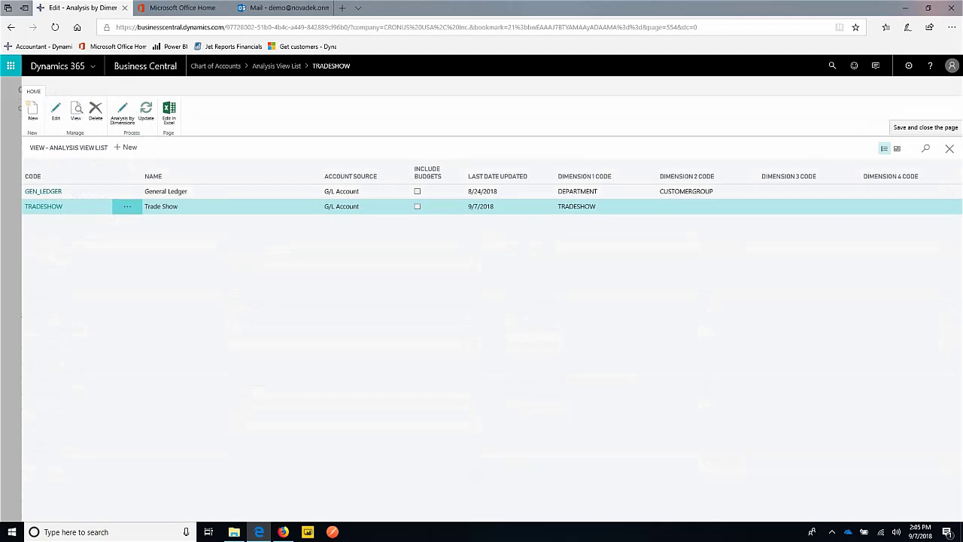
{"action": "left_click", "coordinate": [949, 147]}
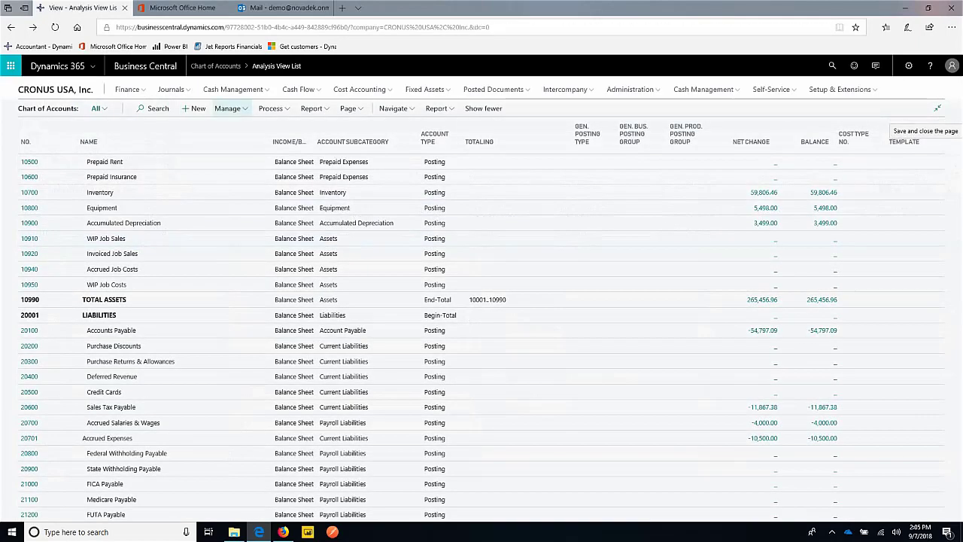
{"action": "left_click", "coordinate": [938, 108]}
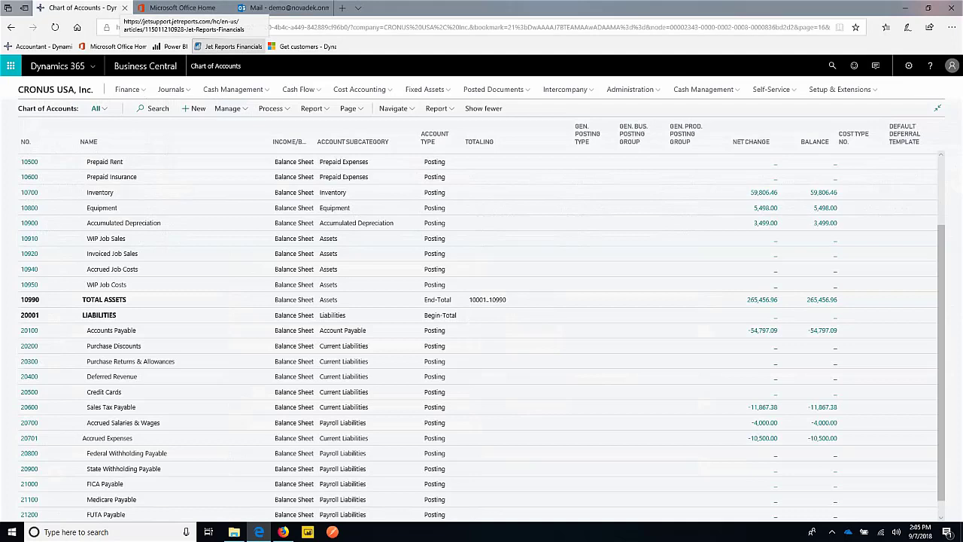
{"action": "left_click", "coordinate": [145, 66]}
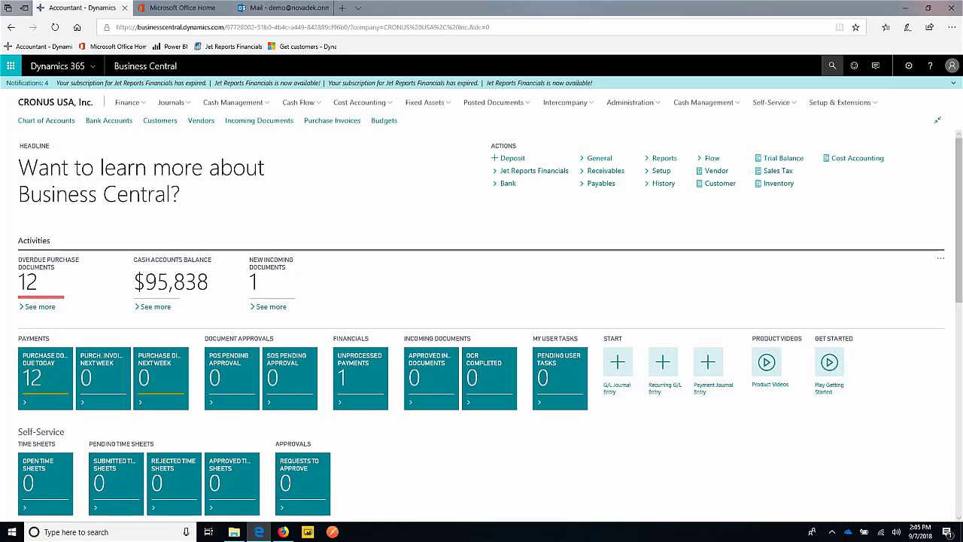
Search the pages and reports for "PURCHASE OR" and open Purchase Orders under Purchasing/Planning
{"action": "left_click", "coordinate": [832, 66]}
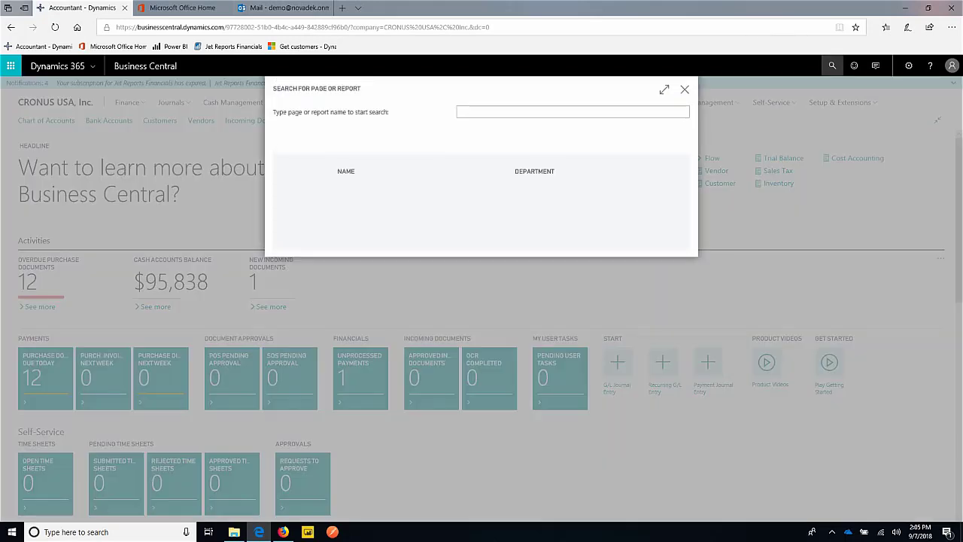
{"action": "key", "text": "Escape"}
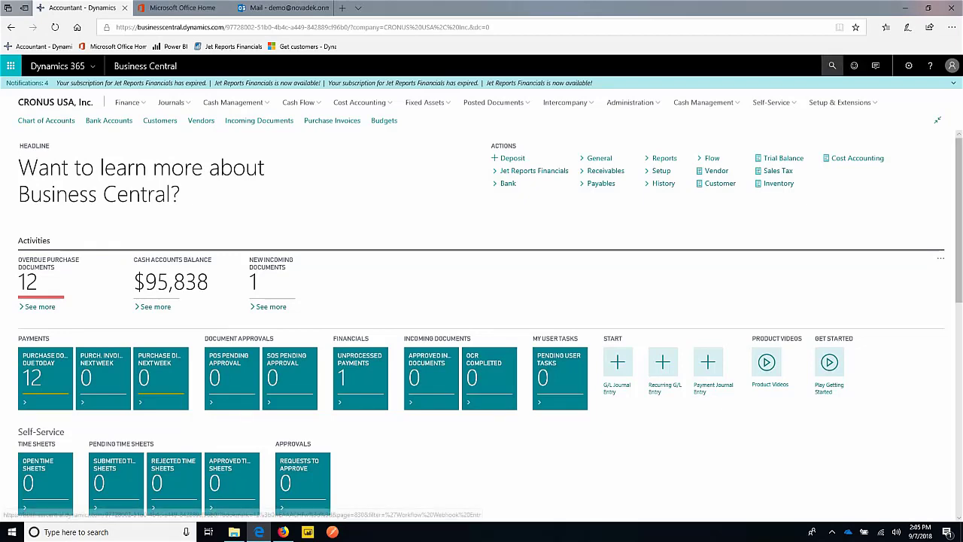
{"action": "left_click", "coordinate": [832, 66]}
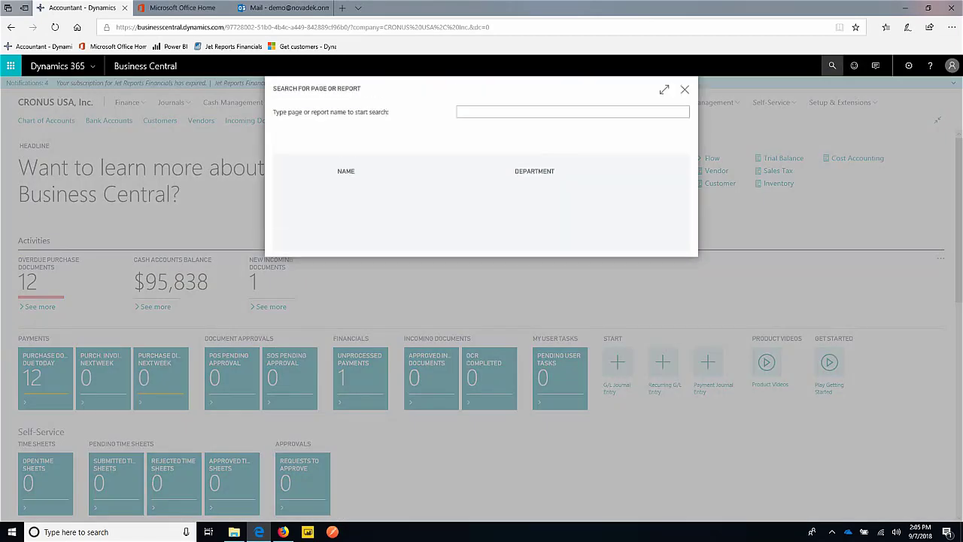
{"action": "type", "text": "PUR"}
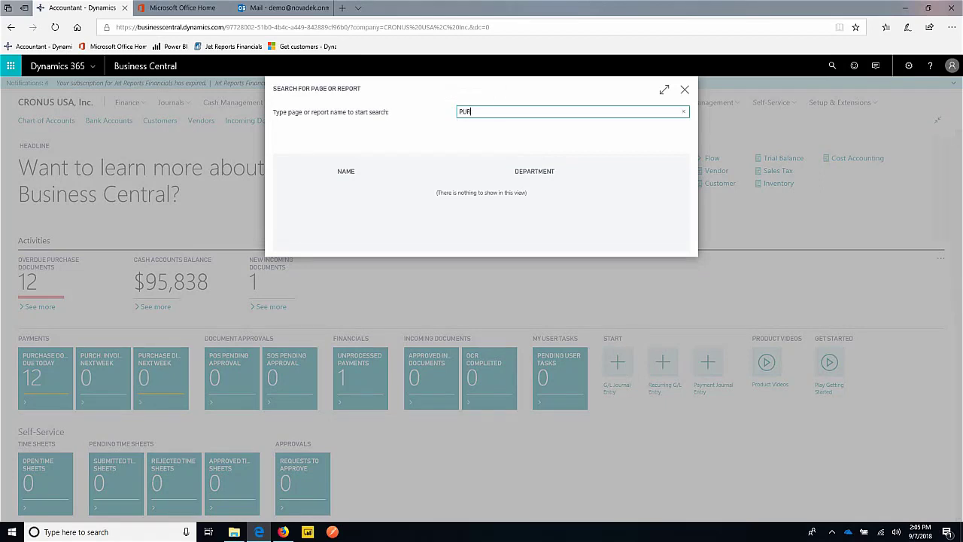
{"action": "type", "text": "CHASE OR"}
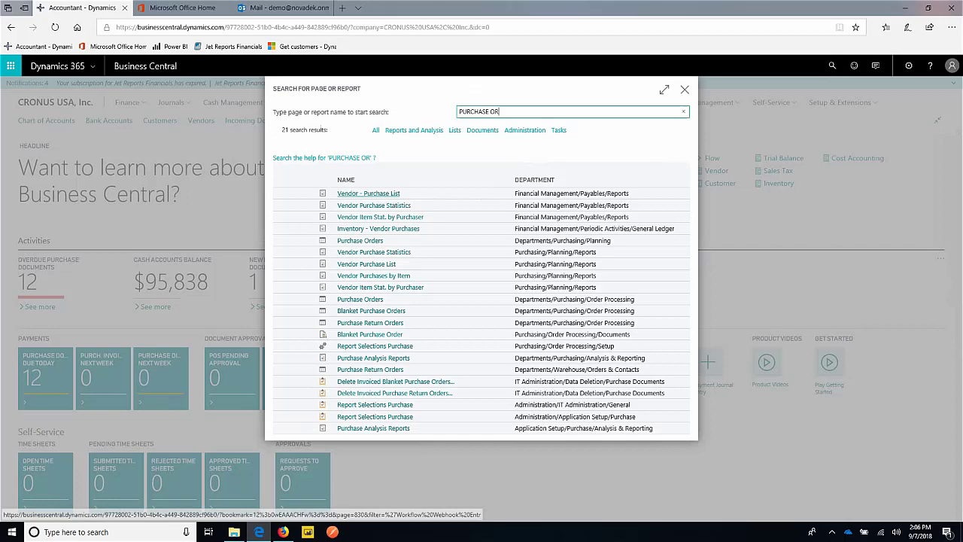
{"action": "left_click", "coordinate": [360, 240]}
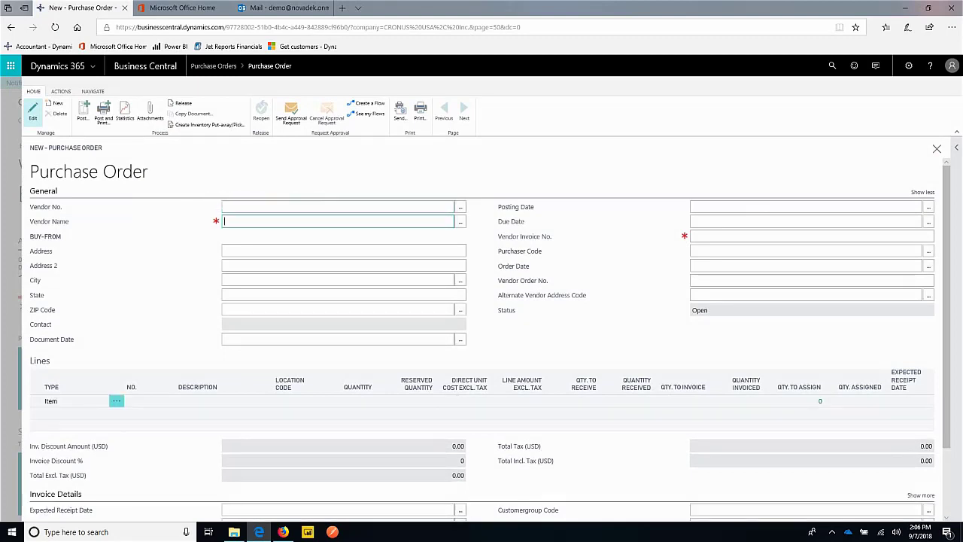
Set the vendor of the new purchase order to Fabrikam, Inc
{"action": "type", "text": "fa"}
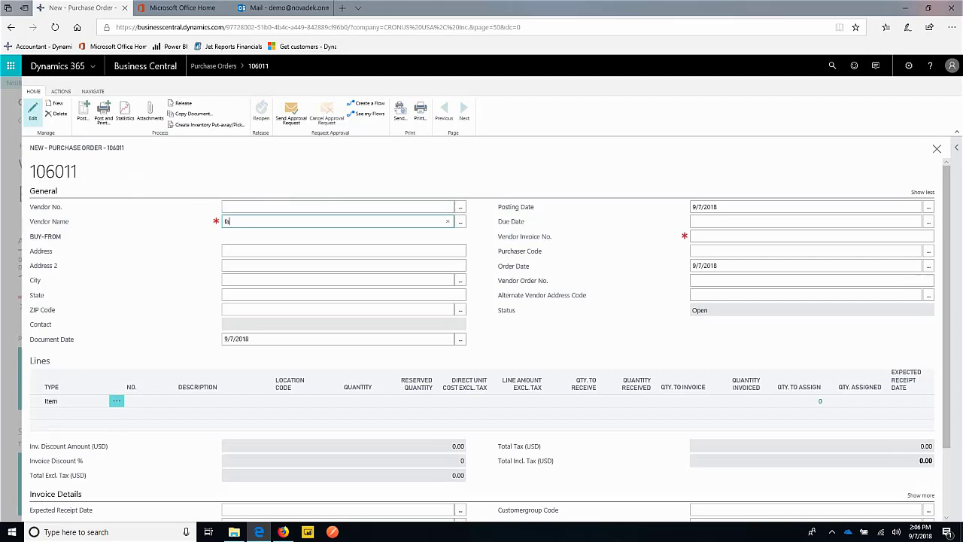
{"action": "type", "text": "br"}
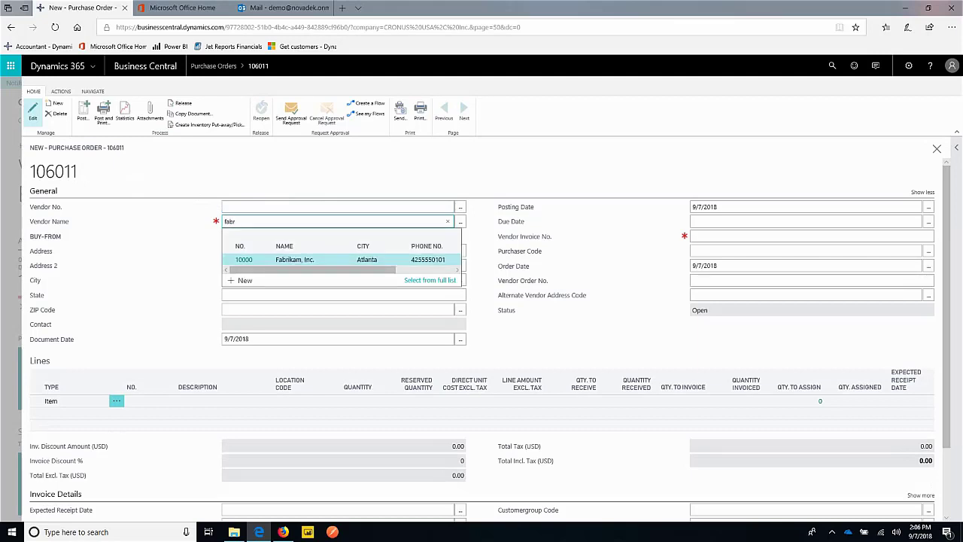
{"action": "key", "text": "Down"}
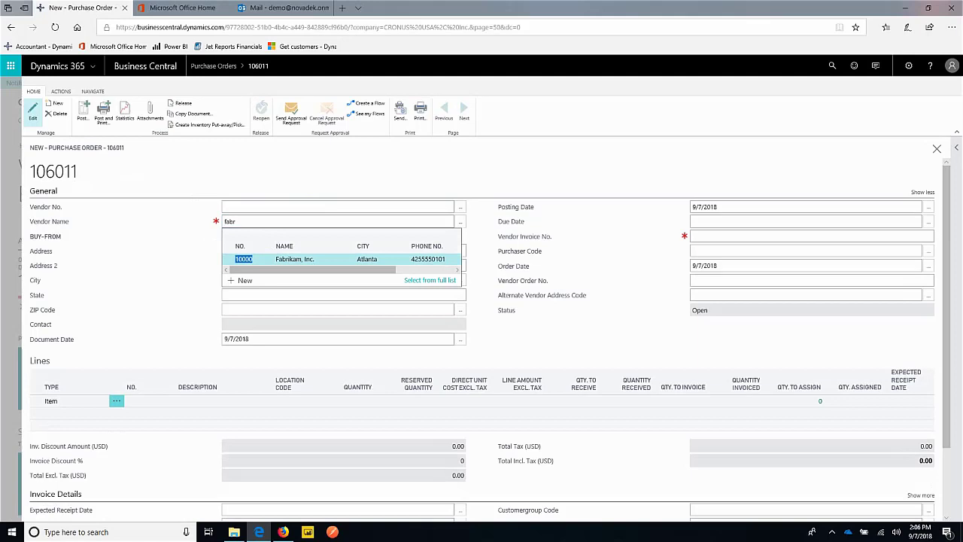
{"action": "key", "text": "Return"}
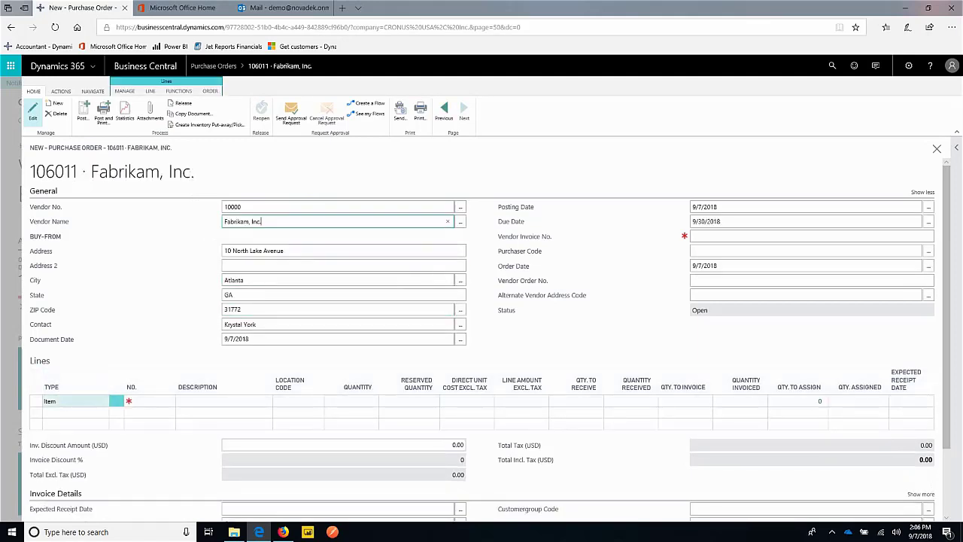
Set the first order line's type to G/L Account and pick the Advertising Expense account
{"action": "left_click", "coordinate": [75, 401]}
{"action": "left_click", "coordinate": [103, 401]}
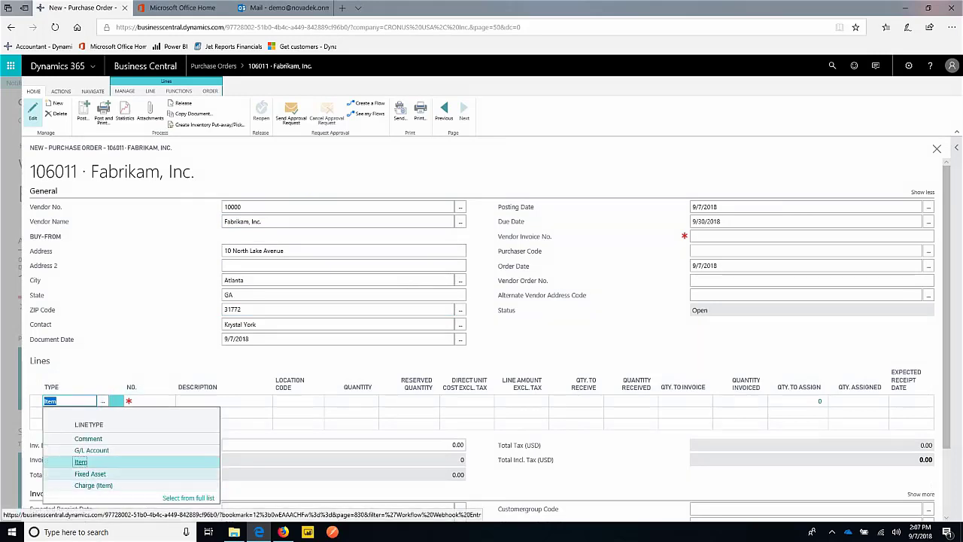
{"action": "left_click", "coordinate": [81, 462]}
{"action": "left_click", "coordinate": [92, 450]}
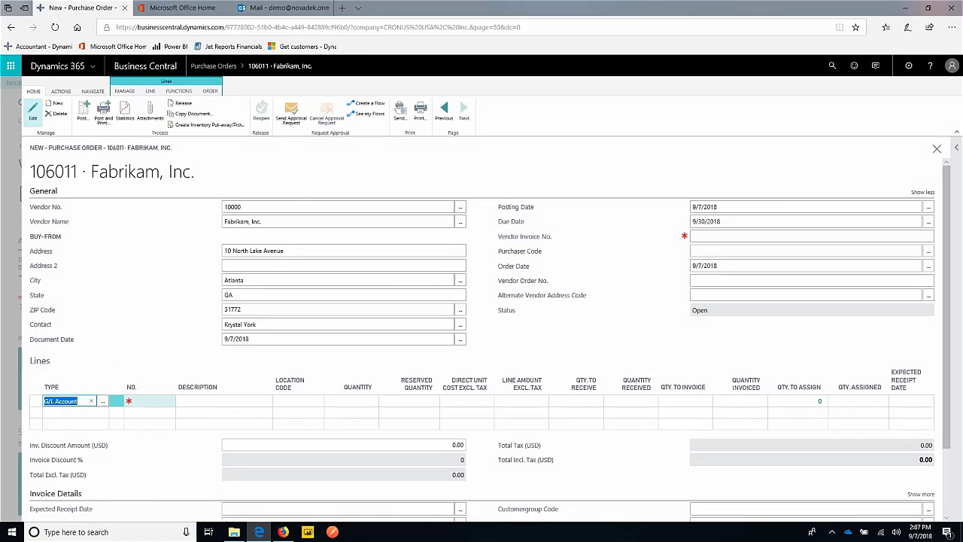
{"action": "left_click", "coordinate": [149, 401]}
{"action": "type", "text": "adver"}
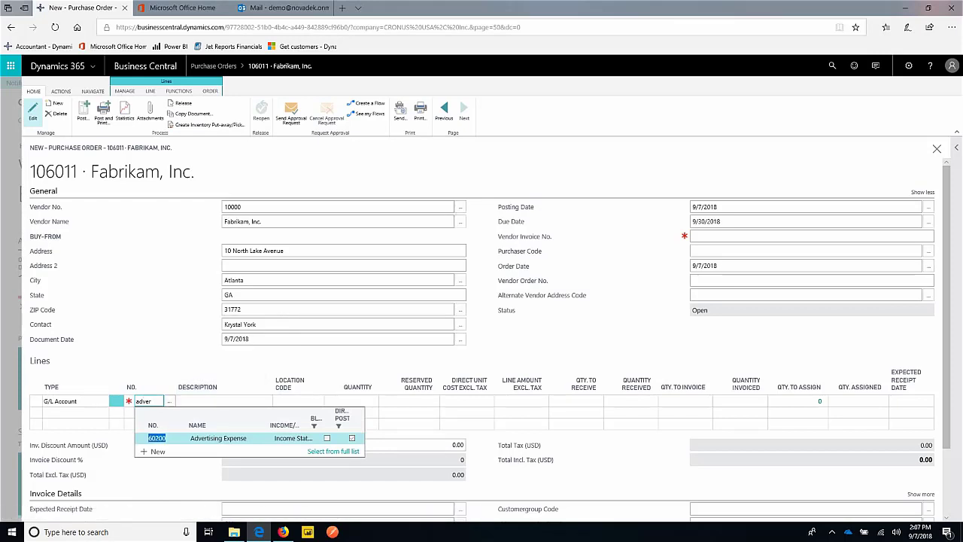
{"action": "key", "text": "Return"}
Try to clear the line's description and look up its Advertising Expense account again
{"action": "key", "text": "Tab"}
{"action": "key", "text": "BackSpace"}
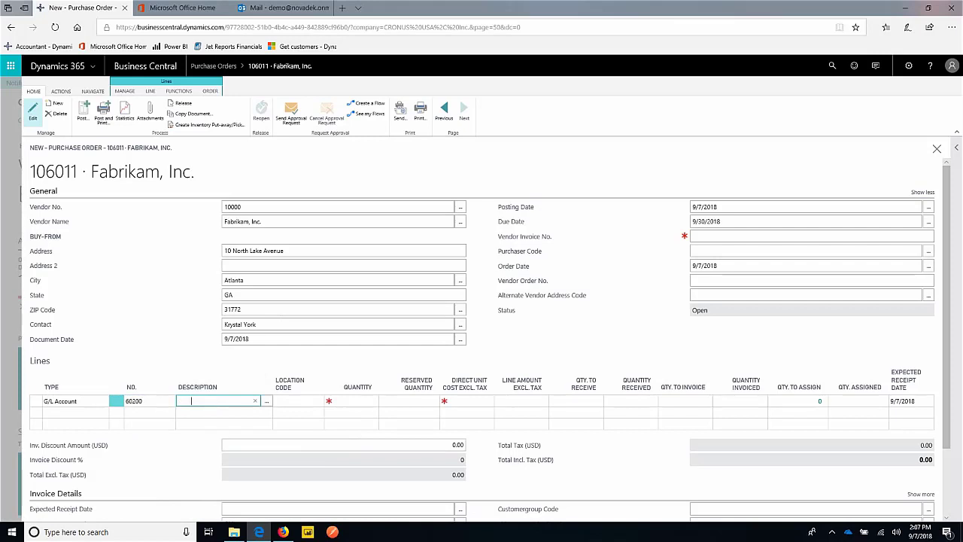
{"action": "key", "text": "Tab"}
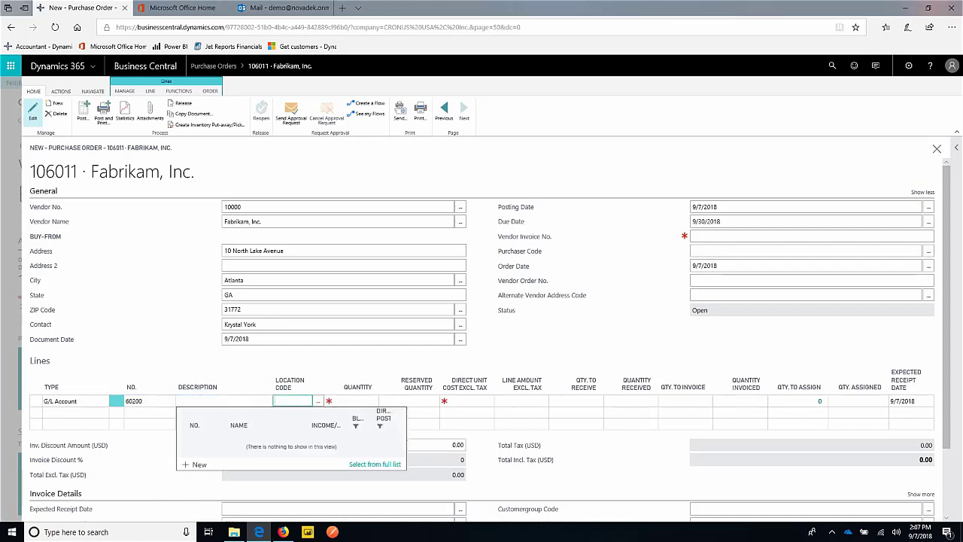
{"action": "key", "text": "Tab"}
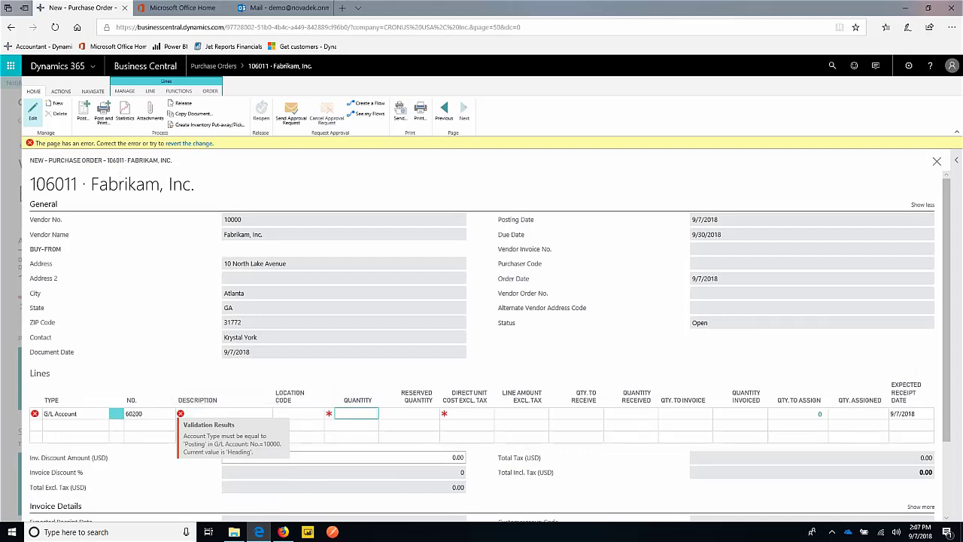
{"action": "left_click", "coordinate": [149, 414]}
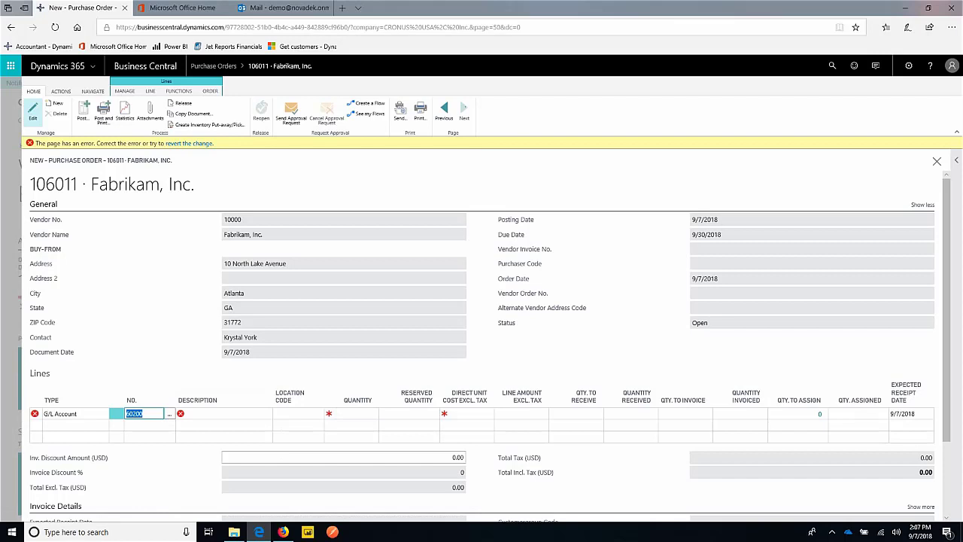
{"action": "left_click", "coordinate": [169, 414]}
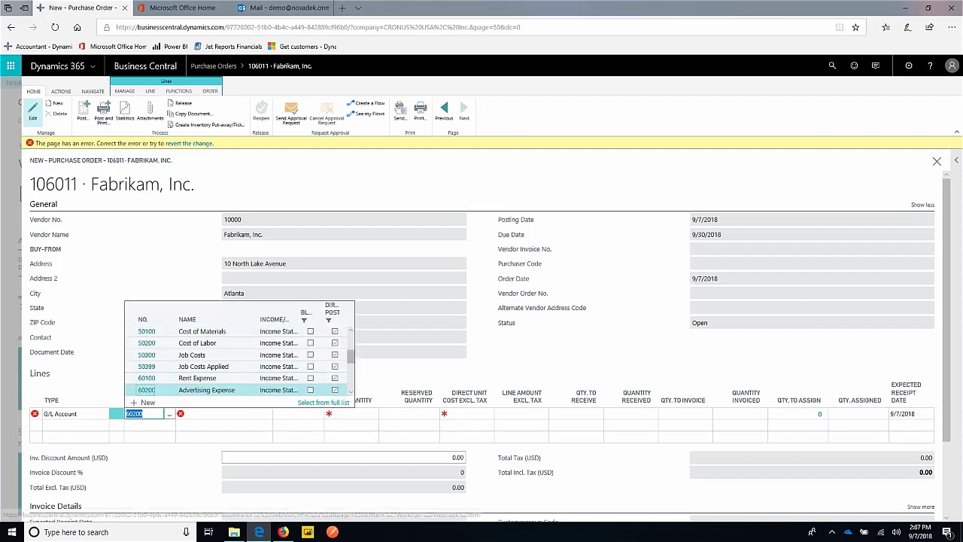
{"action": "key", "text": "Down"}
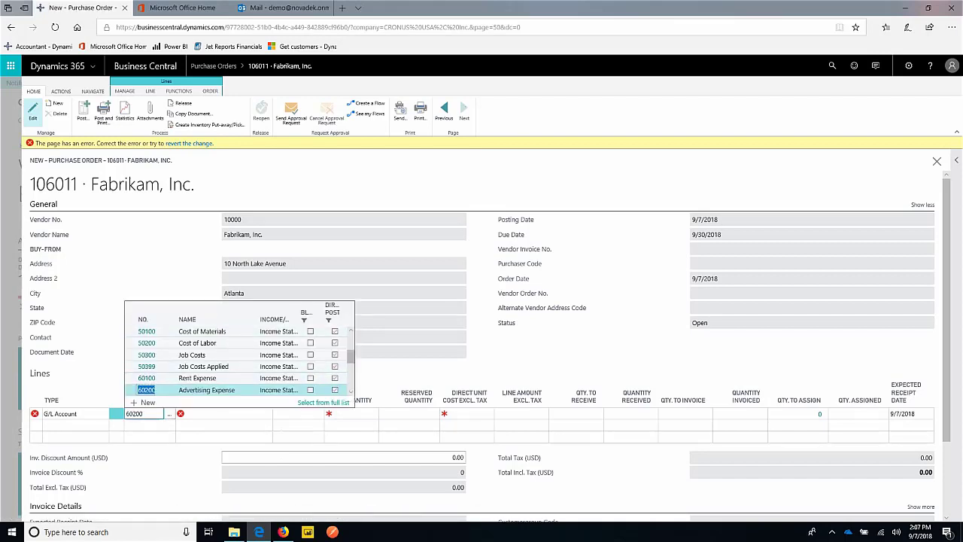
{"action": "key", "text": "Escape"}
Enter "CES Booth" as the description of the Advertising Expense line
{"action": "key", "text": "Tab"}
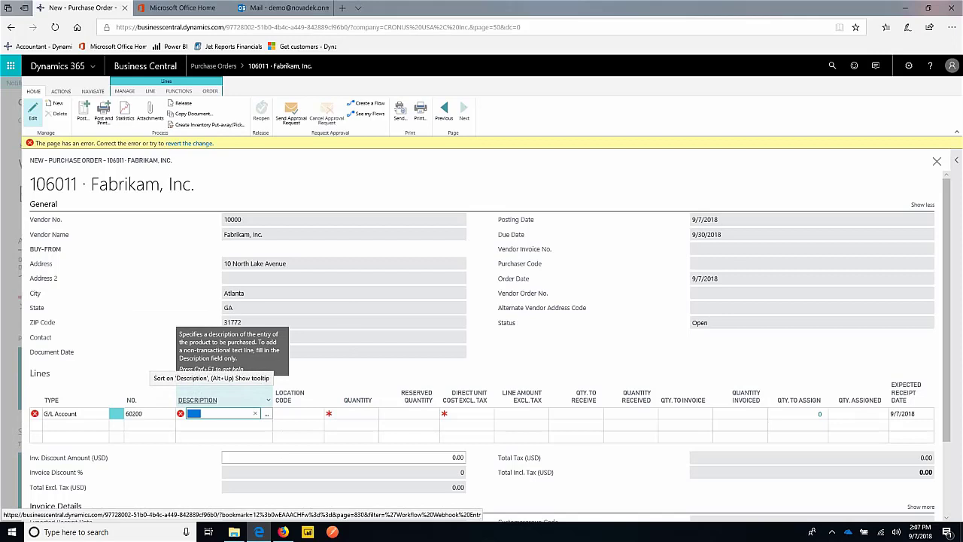
{"action": "type", "text": "CES"}
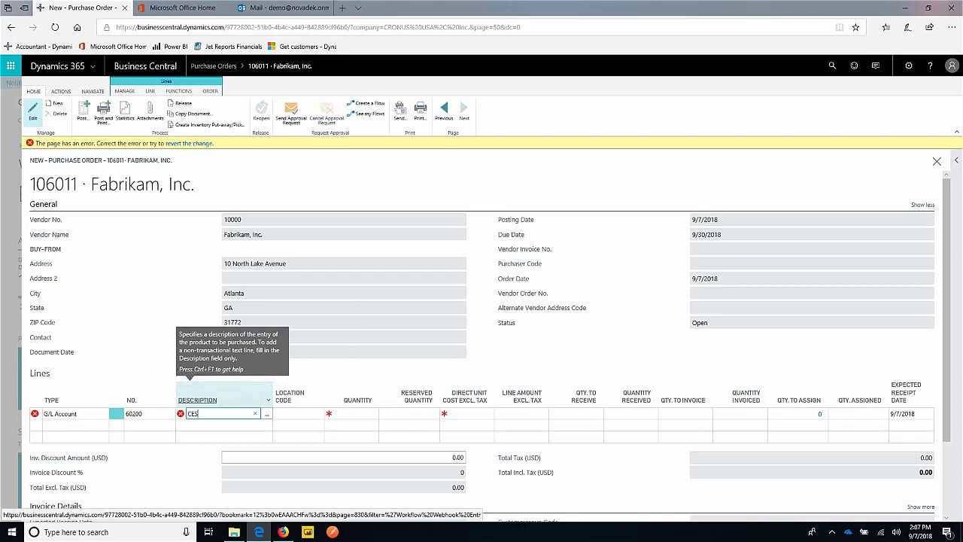
{"action": "type", "text": " Booth"}
{"action": "key", "text": "Tab"}
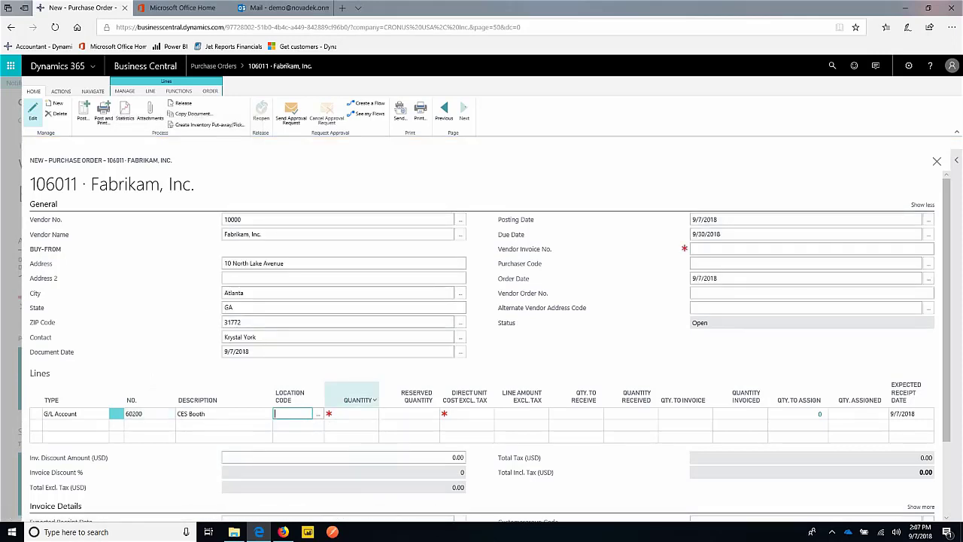
Set the CES Booth line's quantity to 1 and its direct unit cost excluding tax to 25,000
{"action": "left_click", "coordinate": [357, 413]}
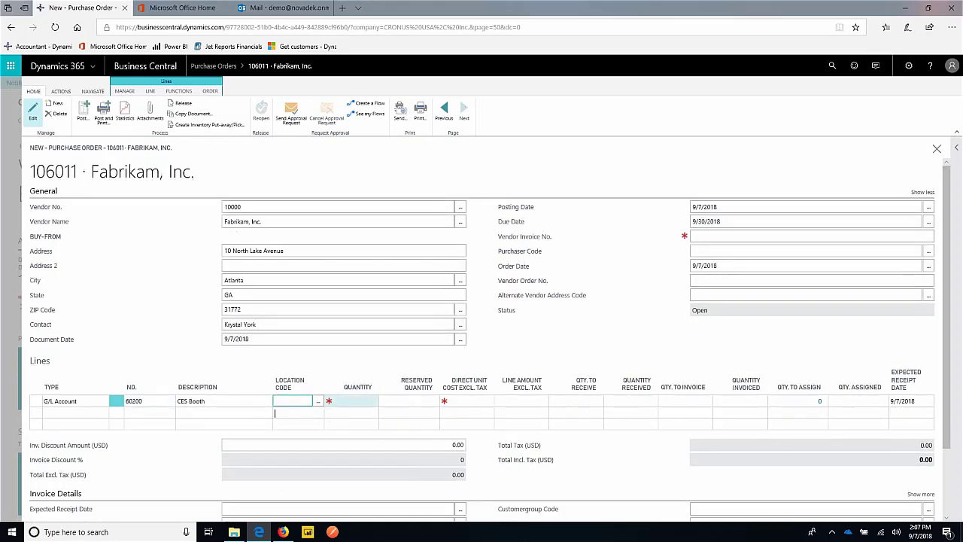
{"action": "left_click", "coordinate": [352, 401]}
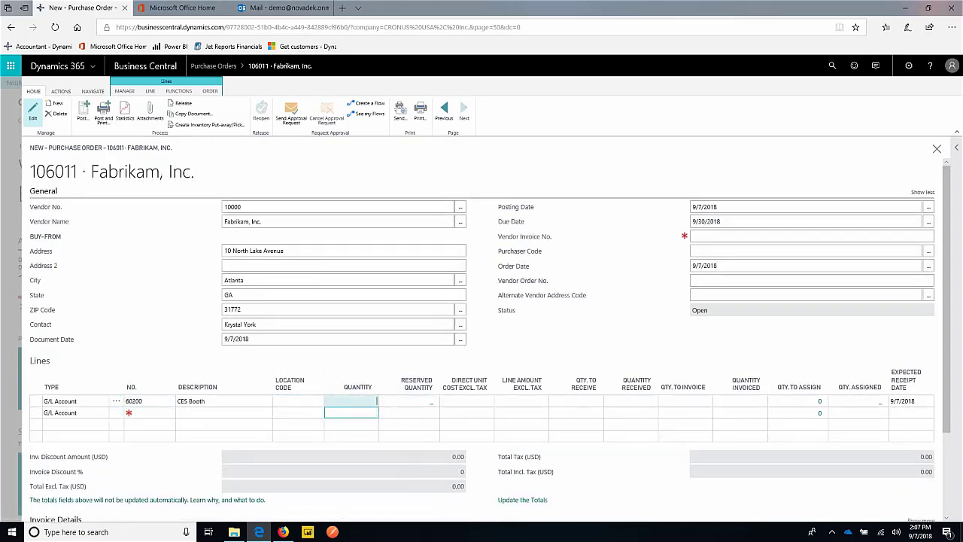
{"action": "type", "text": "1"}
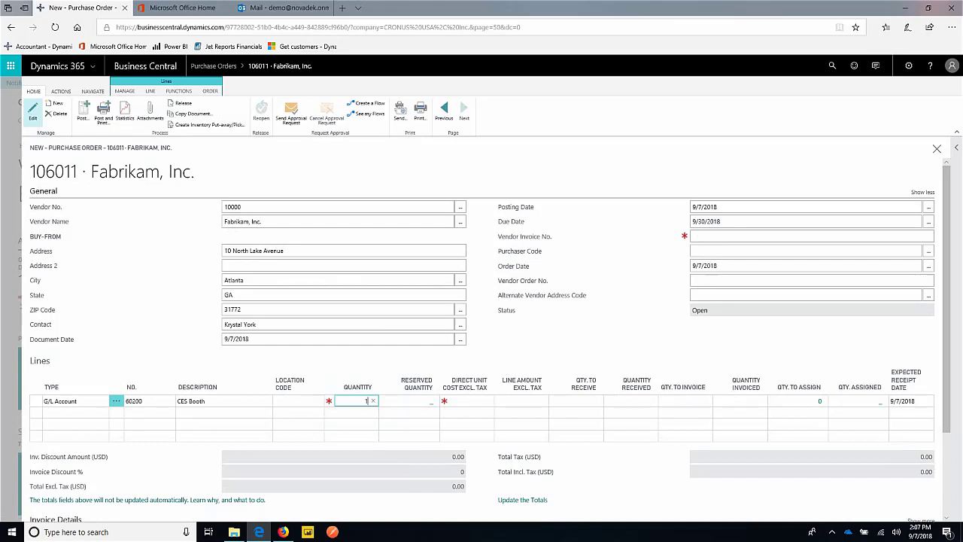
{"action": "key", "text": "Tab"}
{"action": "key", "text": "Tab"}
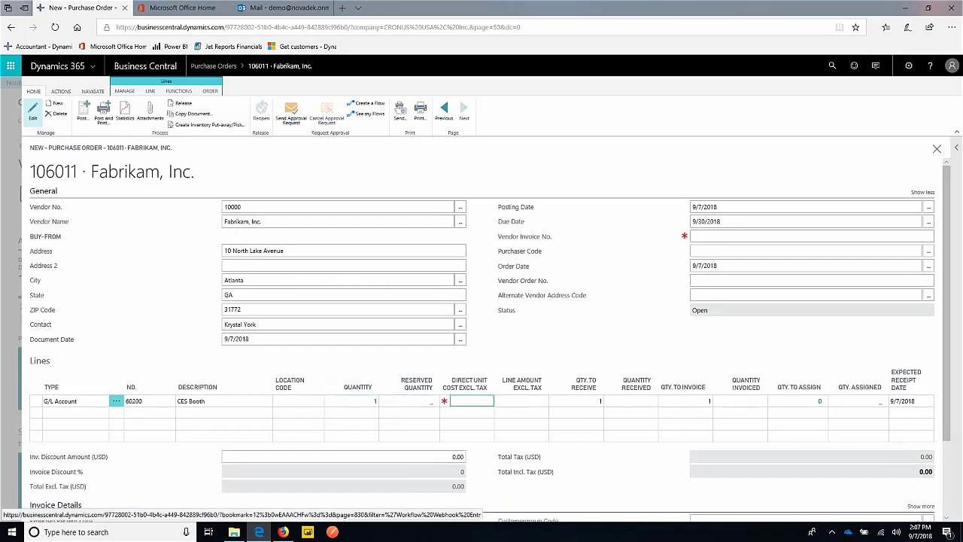
{"action": "type", "text": "25,000"}
{"action": "key", "text": "Tab"}
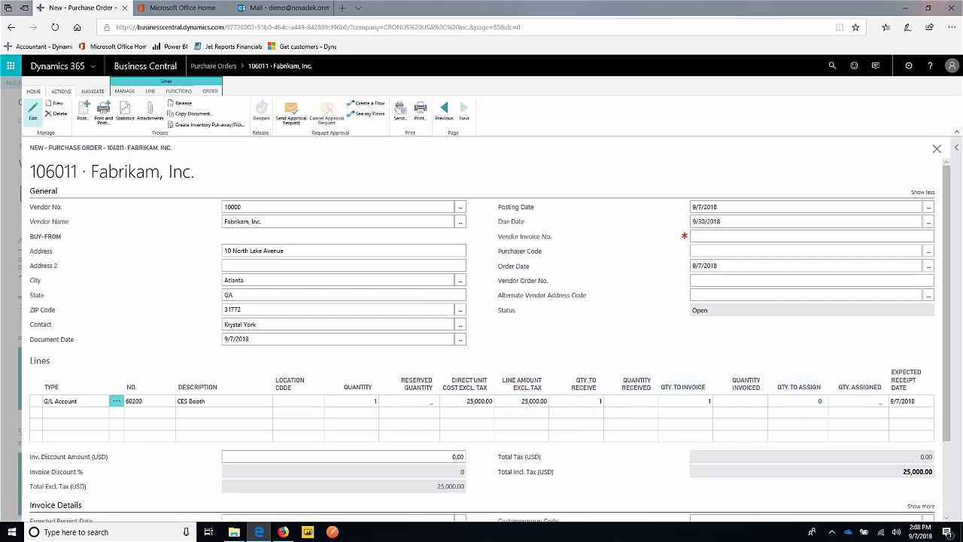
Open the purchase order's dimensions and add the DEPARTMENT dimension with the value SALES
{"action": "left_click", "coordinate": [60, 91]}
{"action": "left_click", "coordinate": [93, 91]}
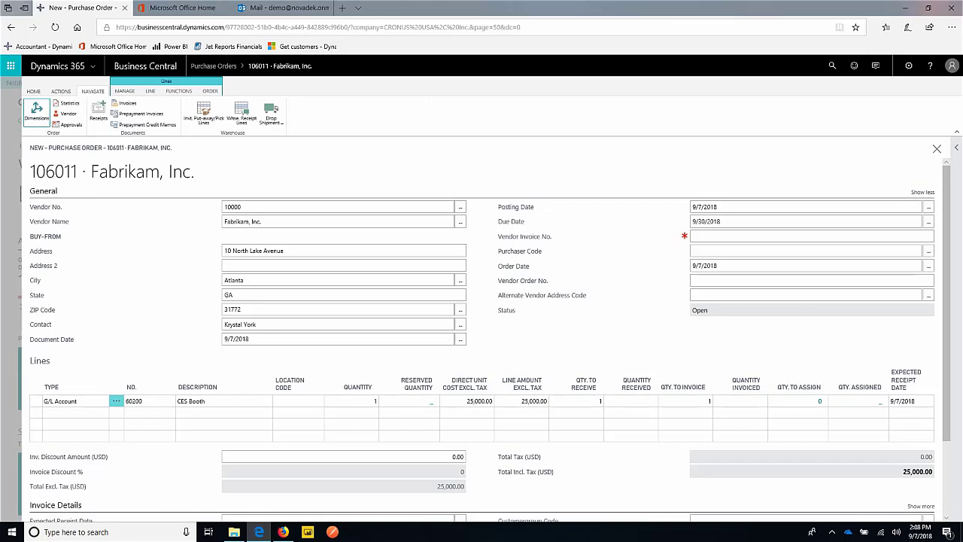
{"action": "left_click", "coordinate": [36, 111]}
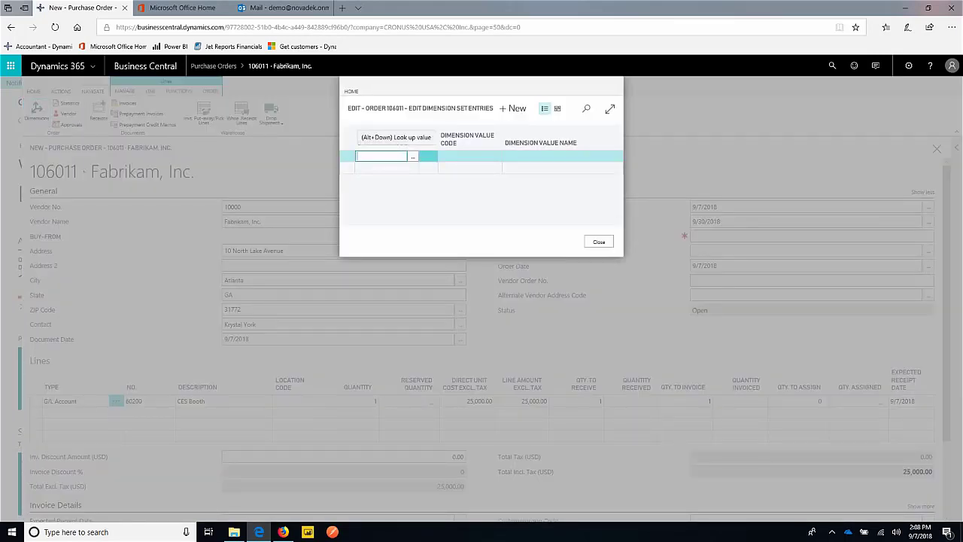
{"action": "type", "text": "d"}
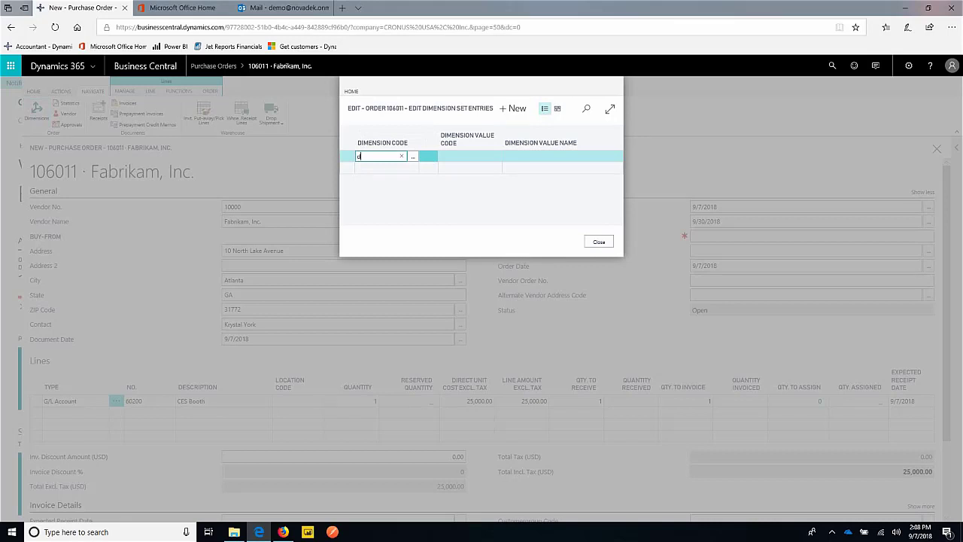
{"action": "type", "text": "epo"}
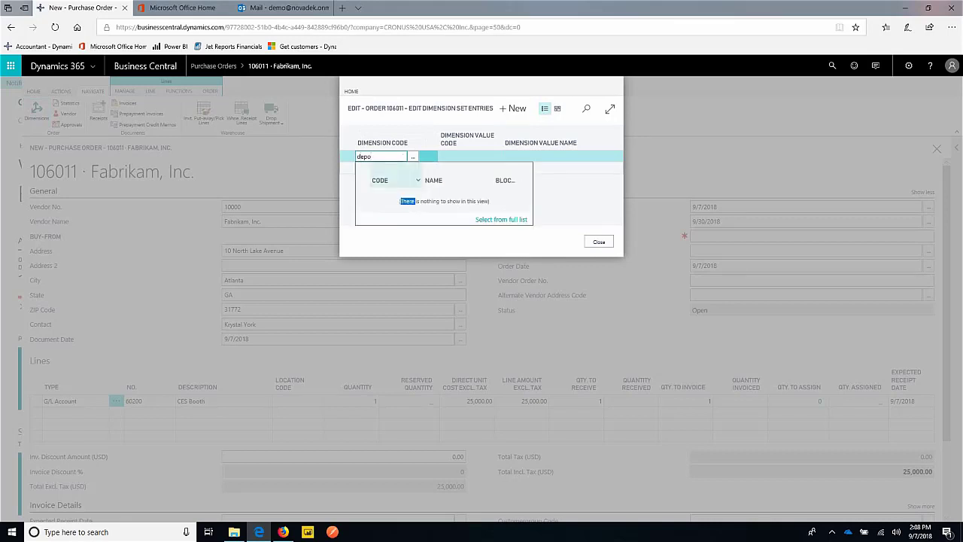
{"action": "key", "text": "BackSpace"}
{"action": "type", "text": "a"}
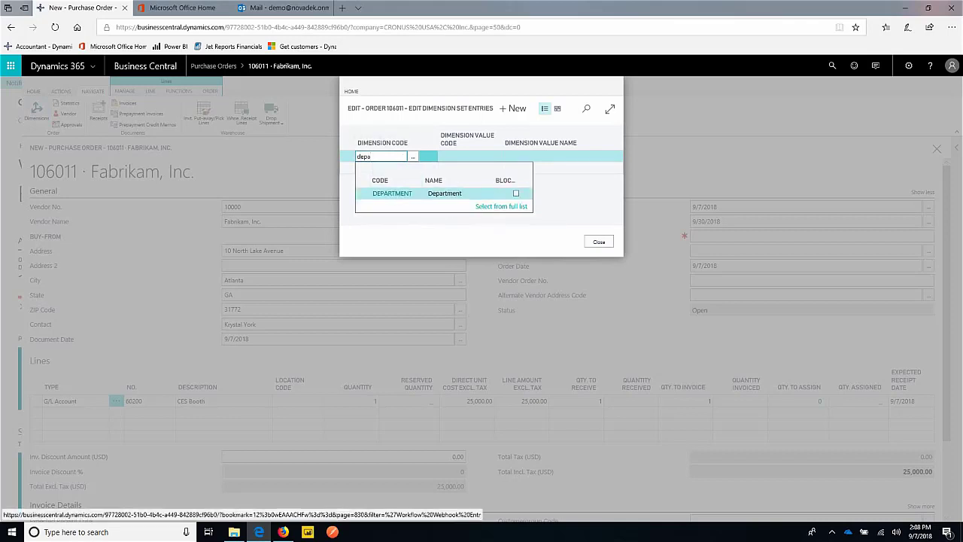
{"action": "key", "text": "Tab"}
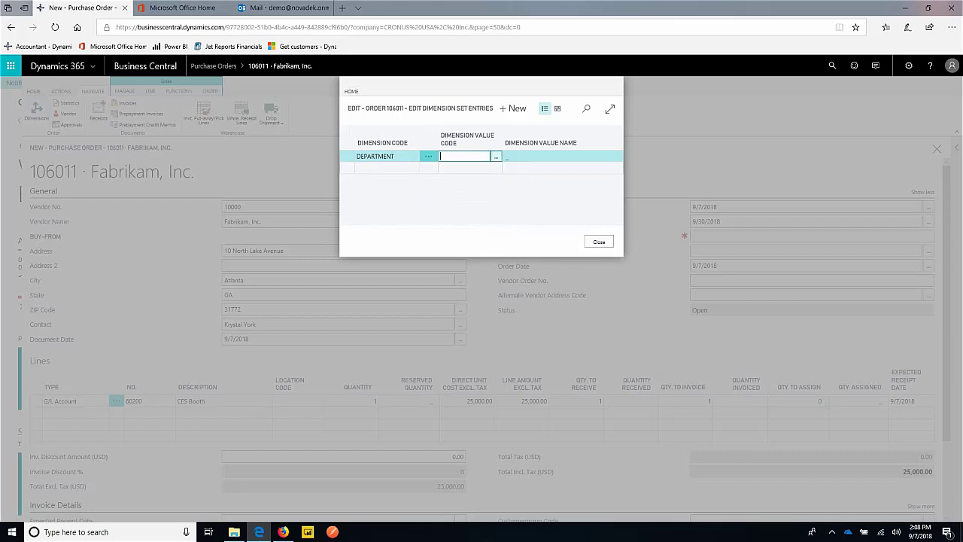
{"action": "left_click", "coordinate": [496, 157]}
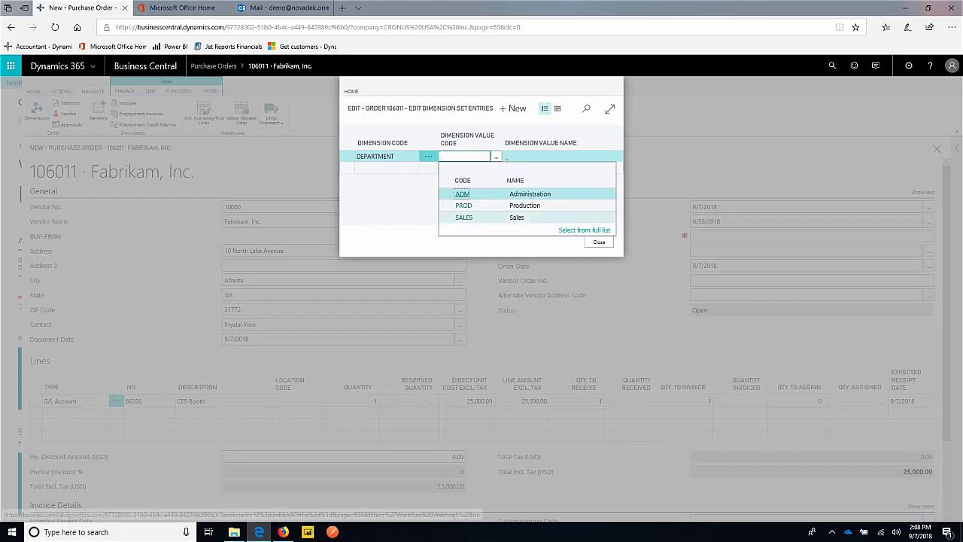
{"action": "left_click", "coordinate": [464, 217]}
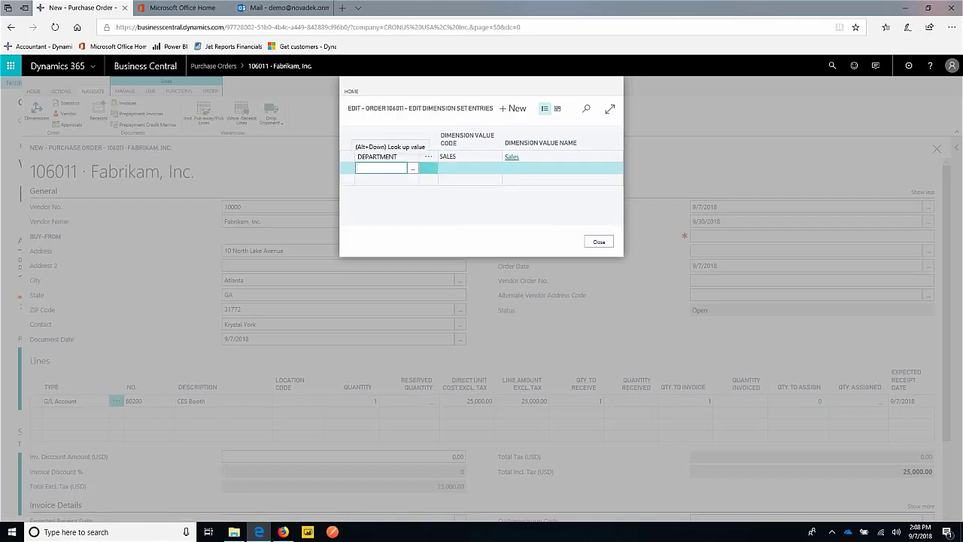
Add the TRADESHOW dimension with the value CES to the order's dimension set
{"action": "type", "text": "trad"}
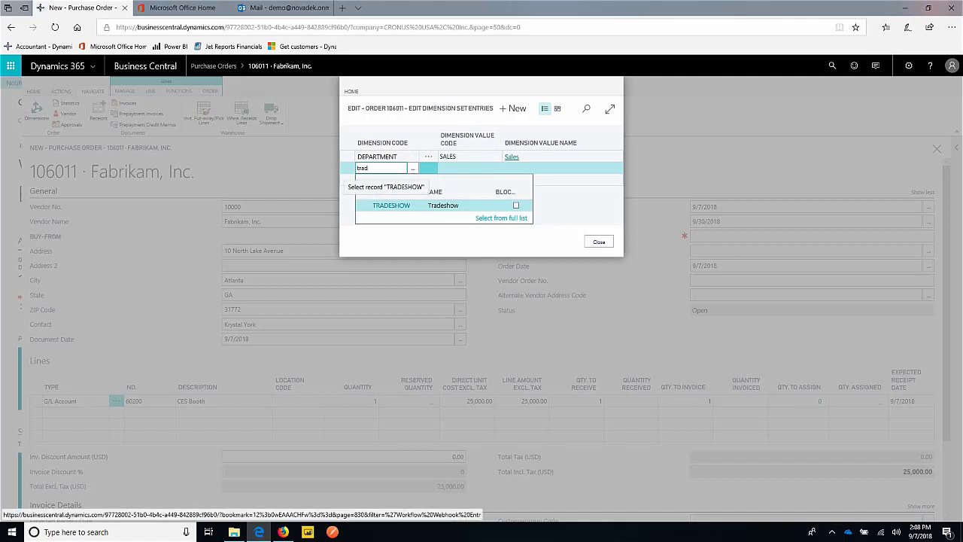
{"action": "key", "text": "Tab"}
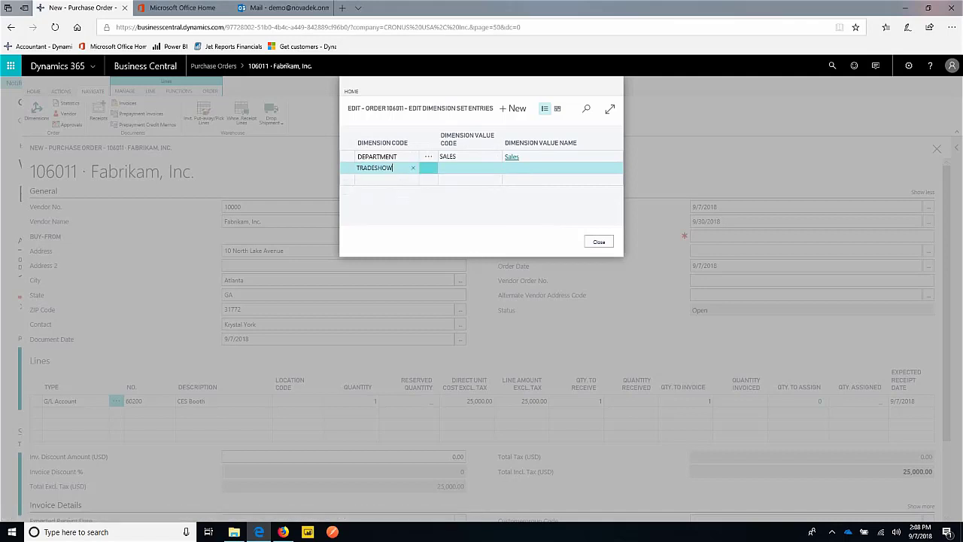
{"action": "type", "text": "ces"}
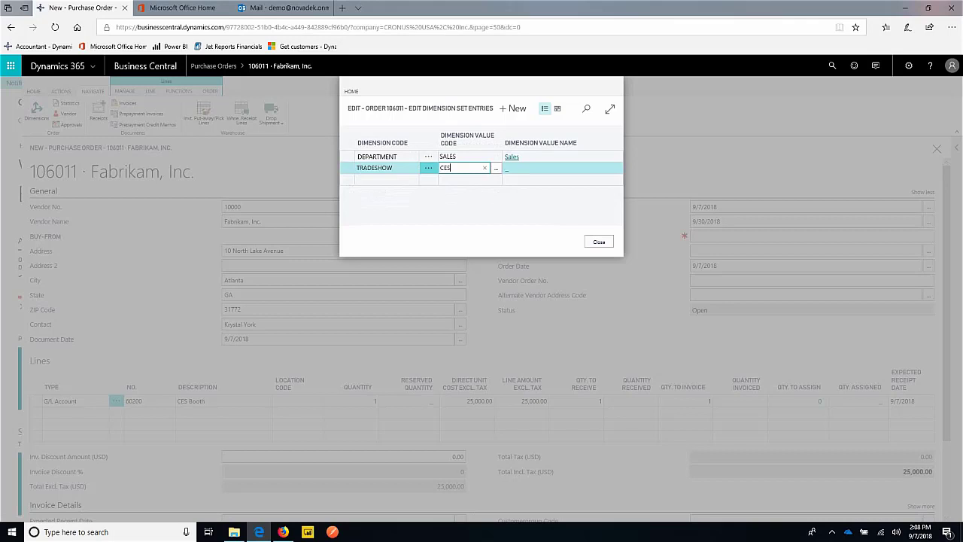
{"action": "key", "text": "Tab"}
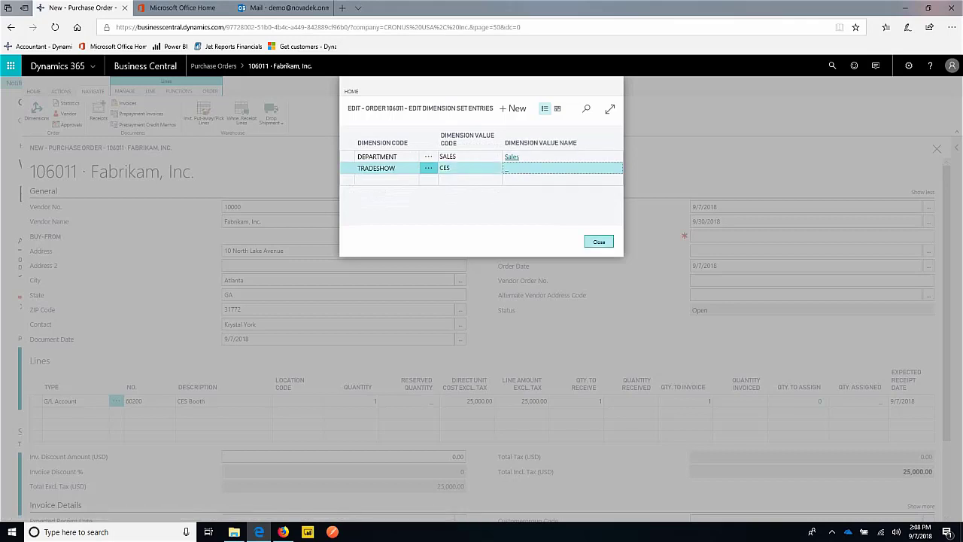
Close the dimension set, update the order lines with it, and send the purchase order for approval
{"action": "left_click", "coordinate": [599, 241]}
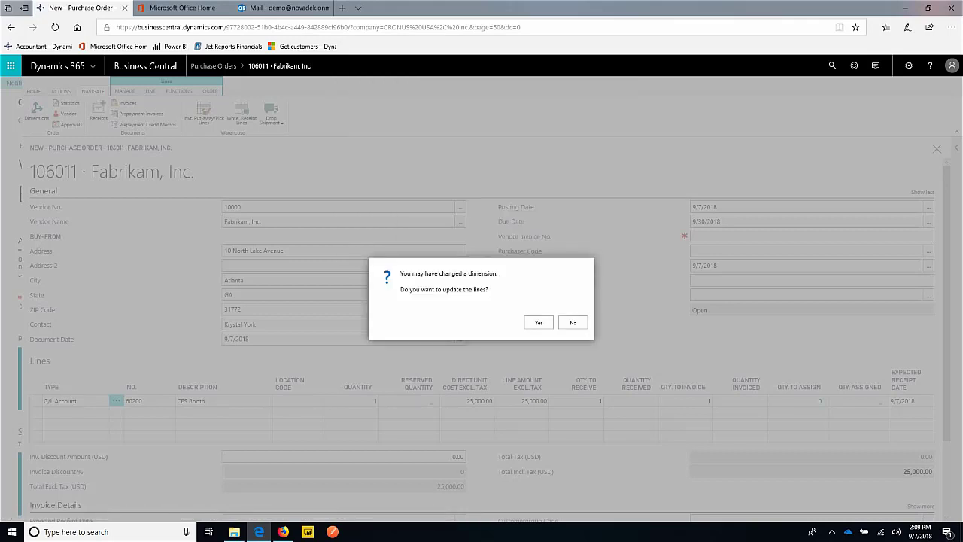
{"action": "left_click", "coordinate": [539, 323]}
{"action": "key", "text": "Return"}
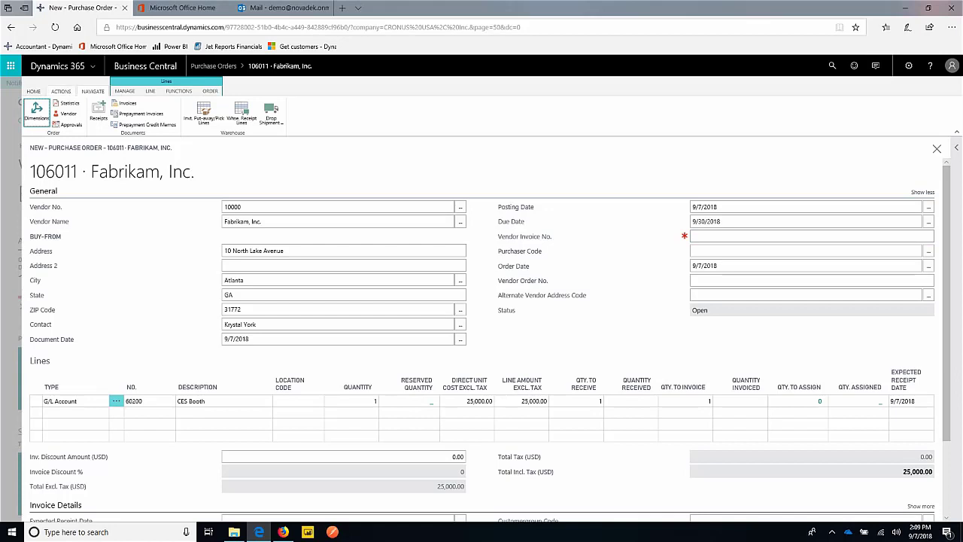
{"action": "left_click", "coordinate": [33, 91]}
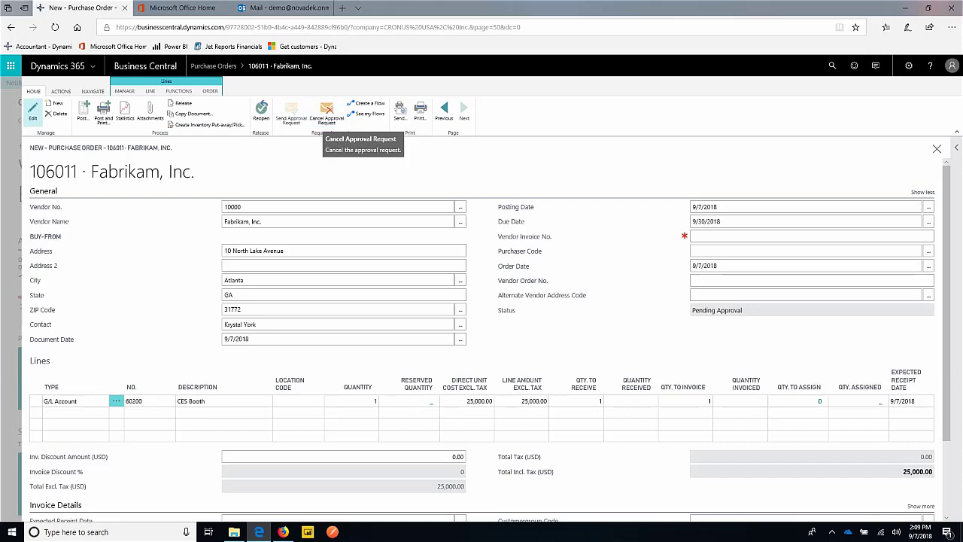
Switch to the approver's Outlook mailbox in Firefox, open the purchase order approval request in its own window and show its Document View
{"action": "mouse_move", "coordinate": [283, 532]}
{"action": "left_click", "coordinate": [282, 489]}
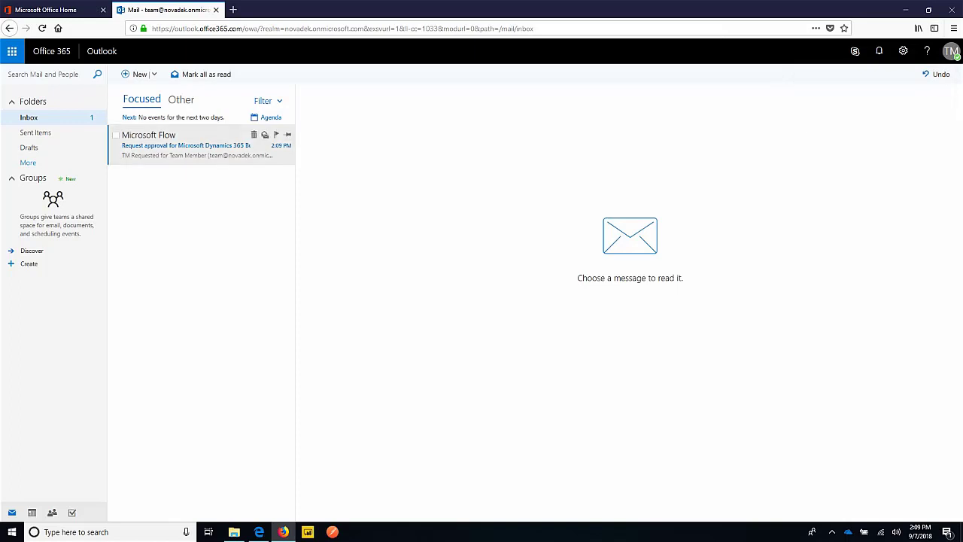
{"action": "left_click", "coordinate": [197, 145]}
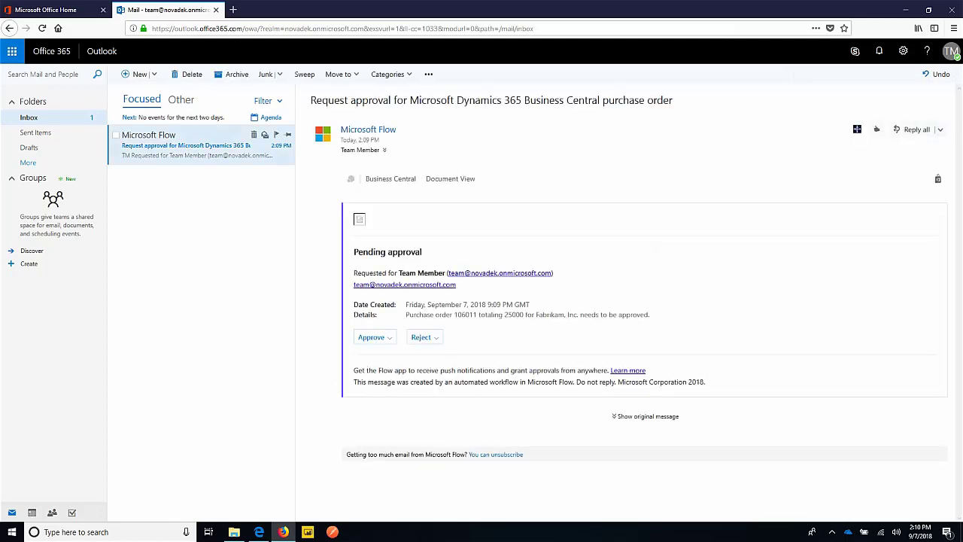
{"action": "double_click", "coordinate": [197, 146]}
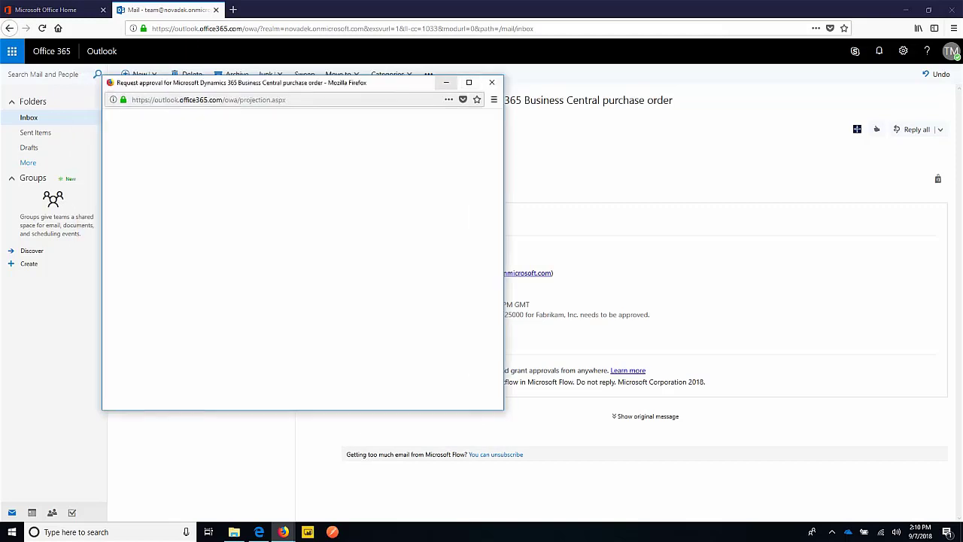
{"action": "left_click", "coordinate": [445, 83]}
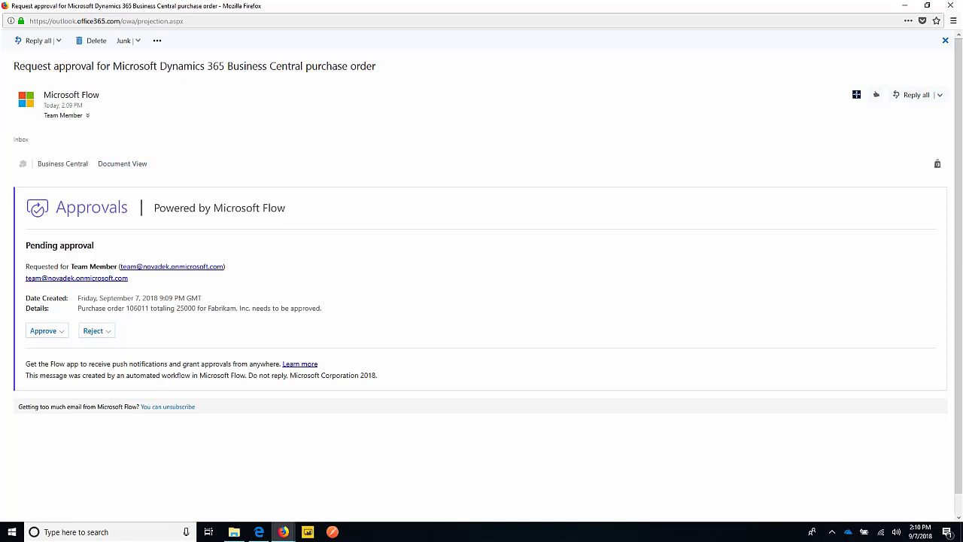
{"action": "left_click", "coordinate": [122, 164]}
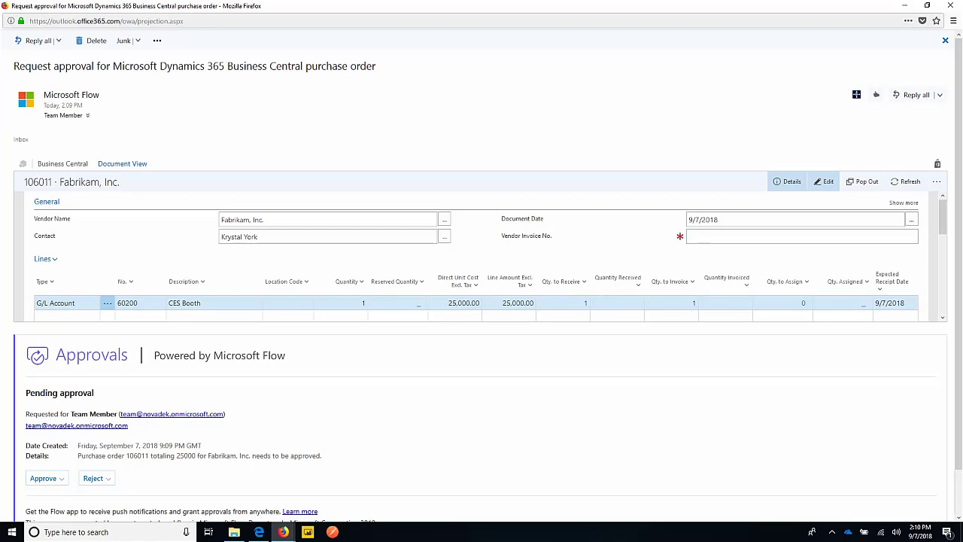
Approve the purchase order request with the reason "Go ahead" and submit the response
{"action": "left_click", "coordinate": [46, 478]}
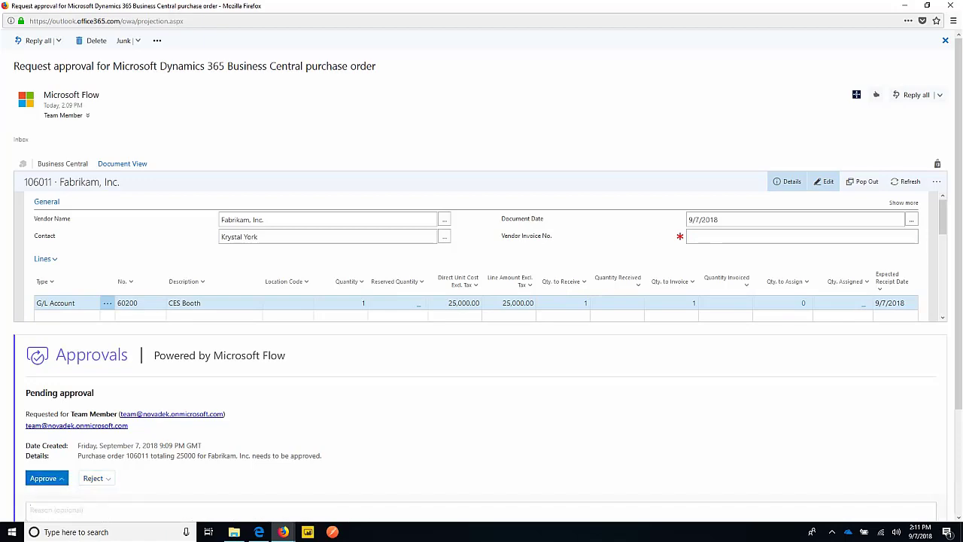
{"action": "scroll", "coordinate": [482, 301], "scroll_direction": "down", "scroll_amount": 2}
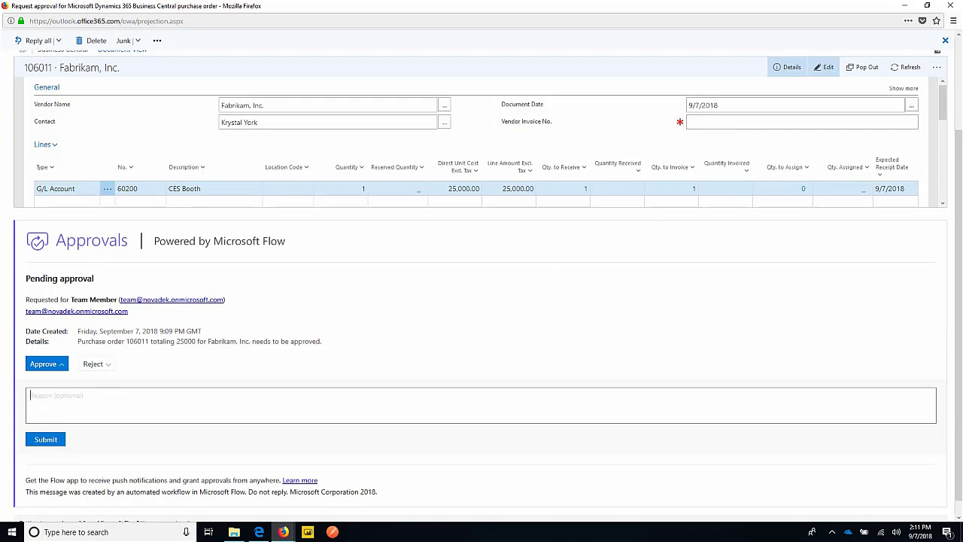
{"action": "type", "text": "Go ahead"}
{"action": "left_click", "coordinate": [45, 440]}
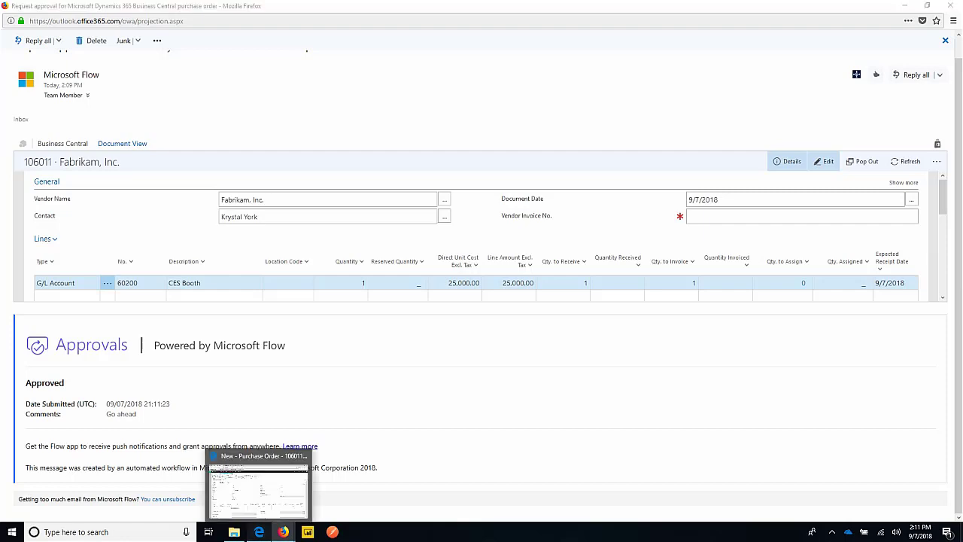
Switch back to Business Central in Edge and close the purchase order without posting it
{"action": "left_click", "coordinate": [259, 532]}
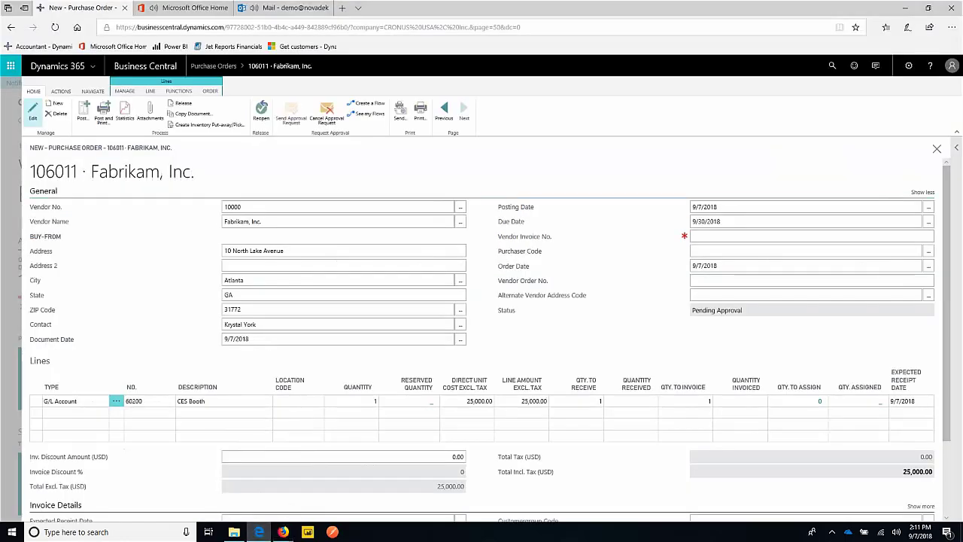
{"action": "left_click", "coordinate": [937, 149]}
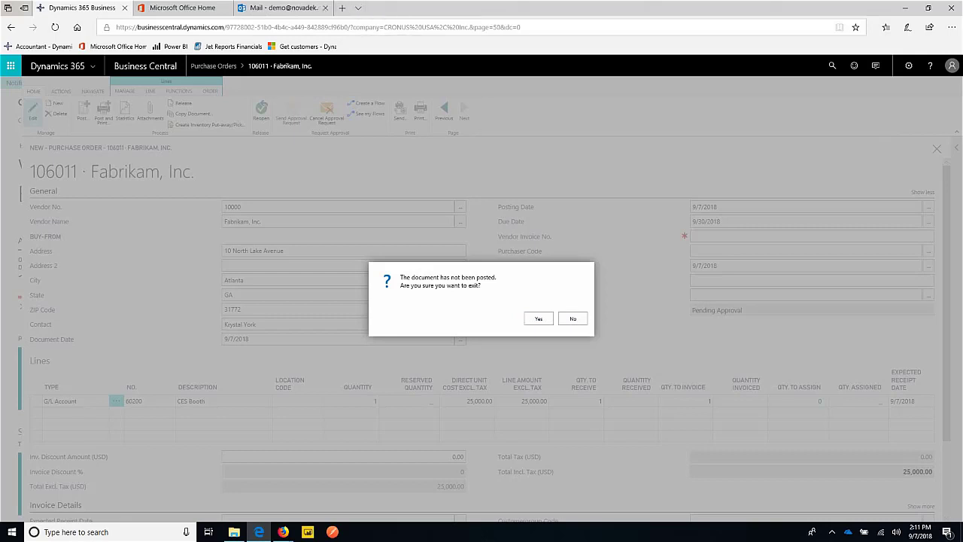
{"action": "key", "text": "Return"}
Open the purchase order approved email in the requester's Outlook inbox and pop out its order document in a maximized window
{"action": "left_click", "coordinate": [283, 8]}
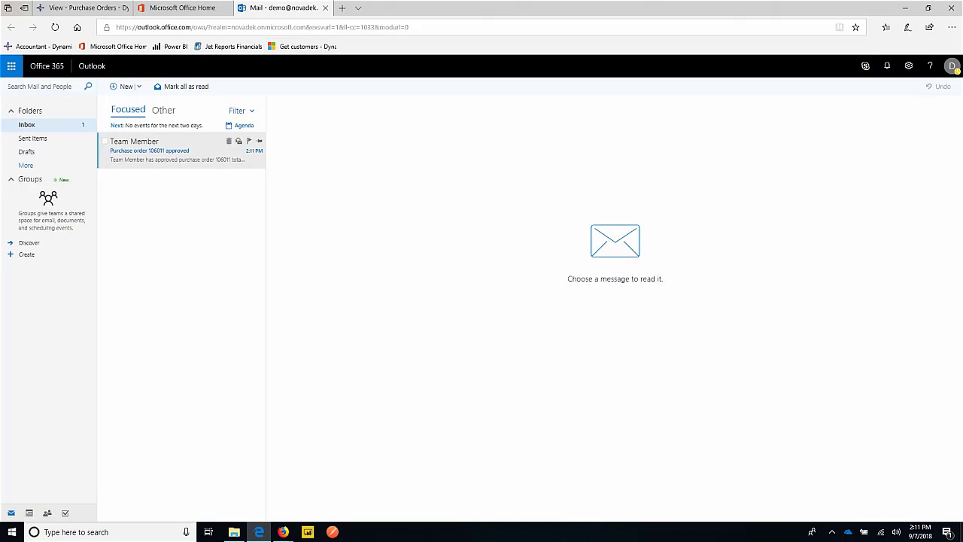
{"action": "double_click", "coordinate": [180, 151]}
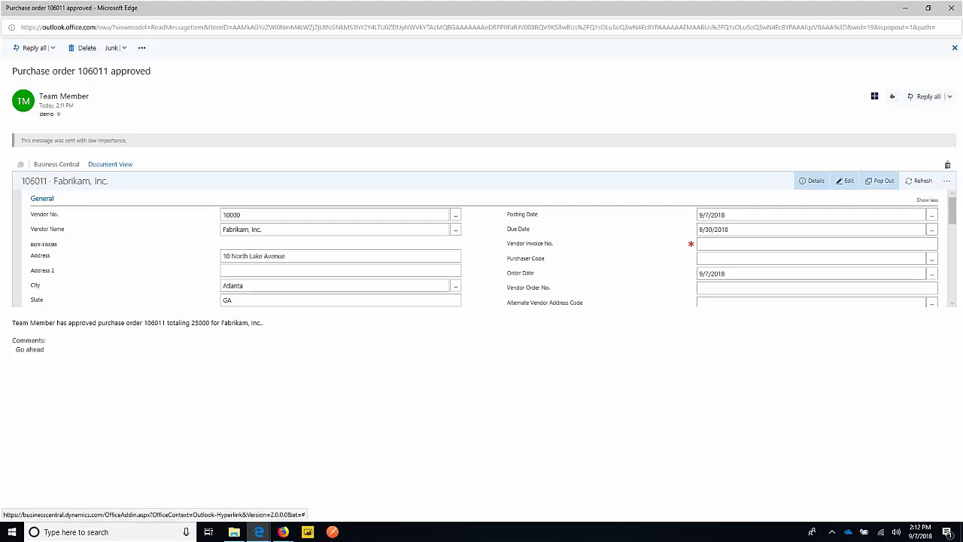
{"action": "left_click", "coordinate": [880, 181]}
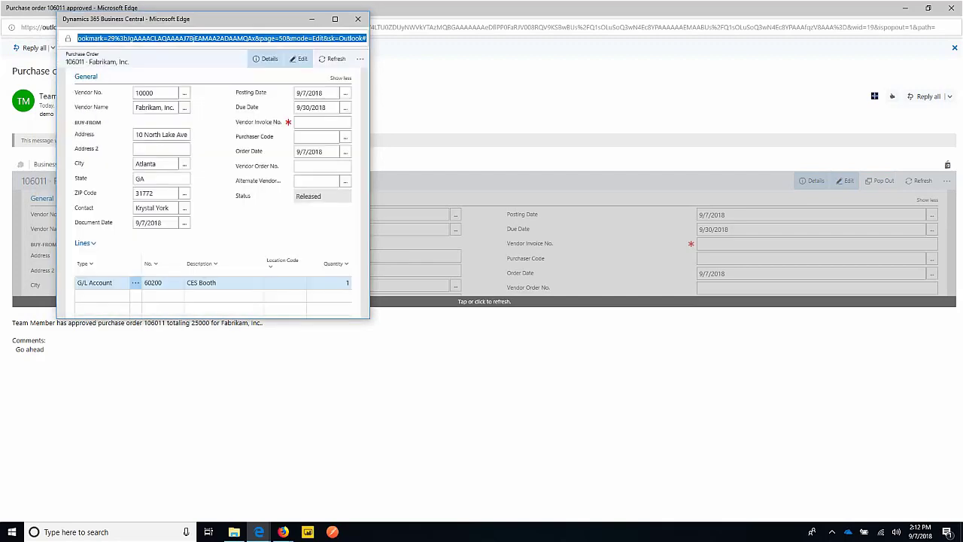
{"action": "left_click", "coordinate": [335, 19]}
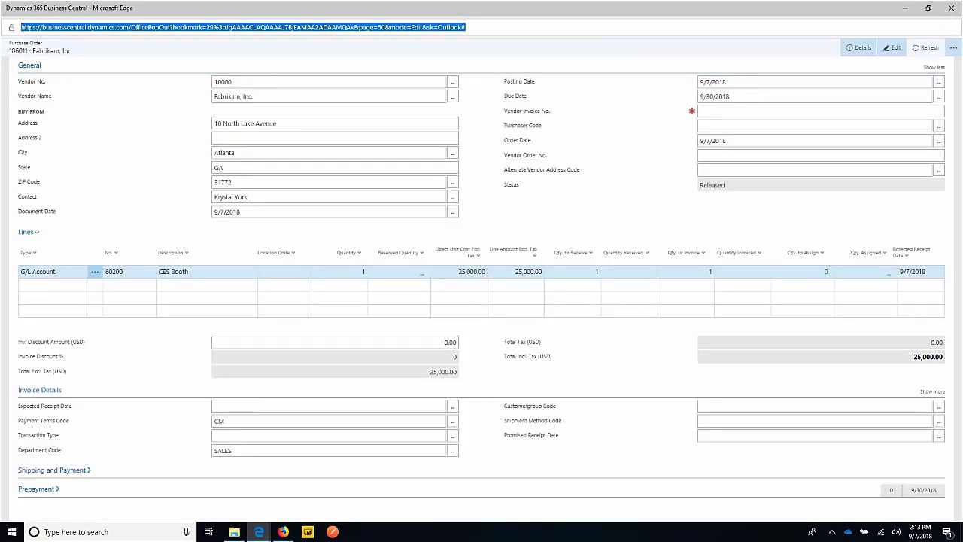
Send the approved purchase order to the vendor by email with the PDF attached and the message content From Email Body Template
{"action": "left_click", "coordinate": [953, 47]}
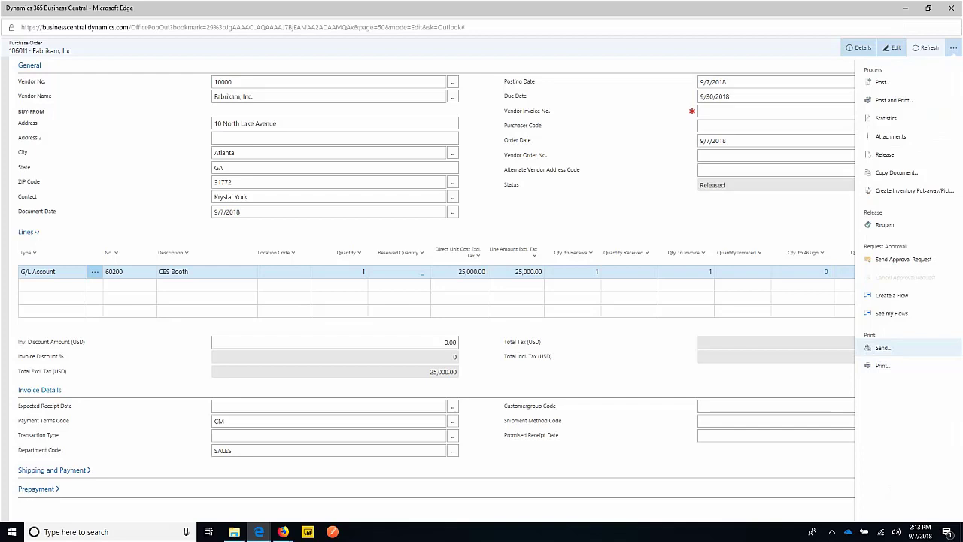
{"action": "left_click", "coordinate": [883, 347]}
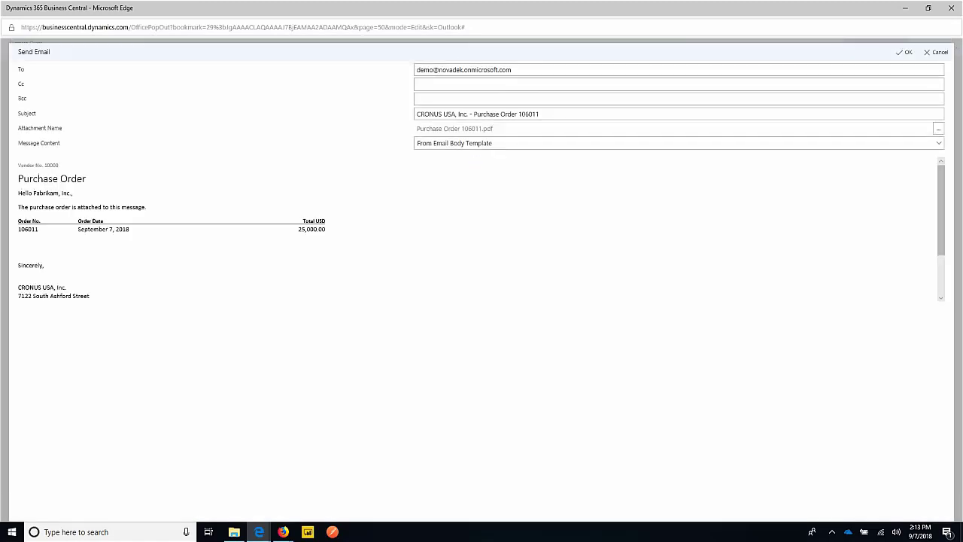
{"action": "left_click", "coordinate": [482, 70]}
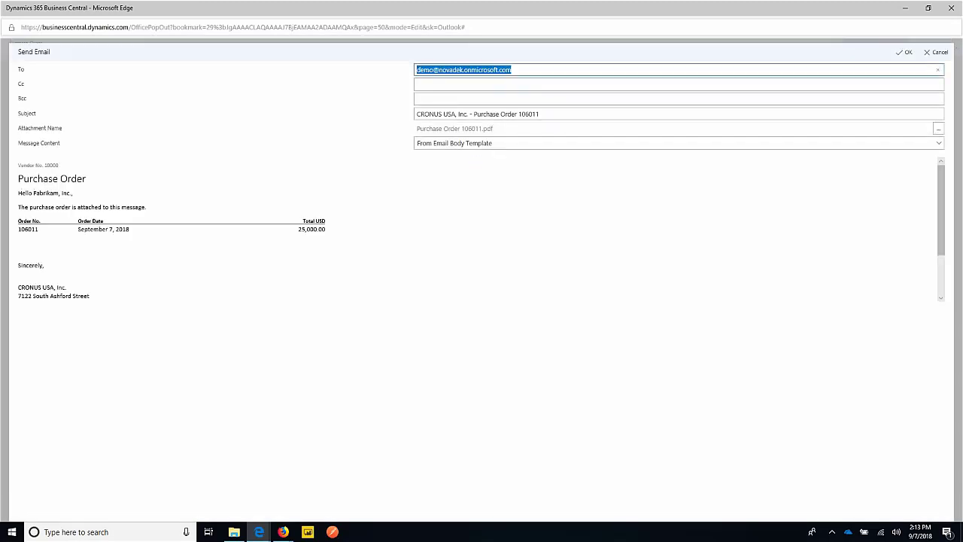
{"action": "left_click", "coordinate": [482, 84]}
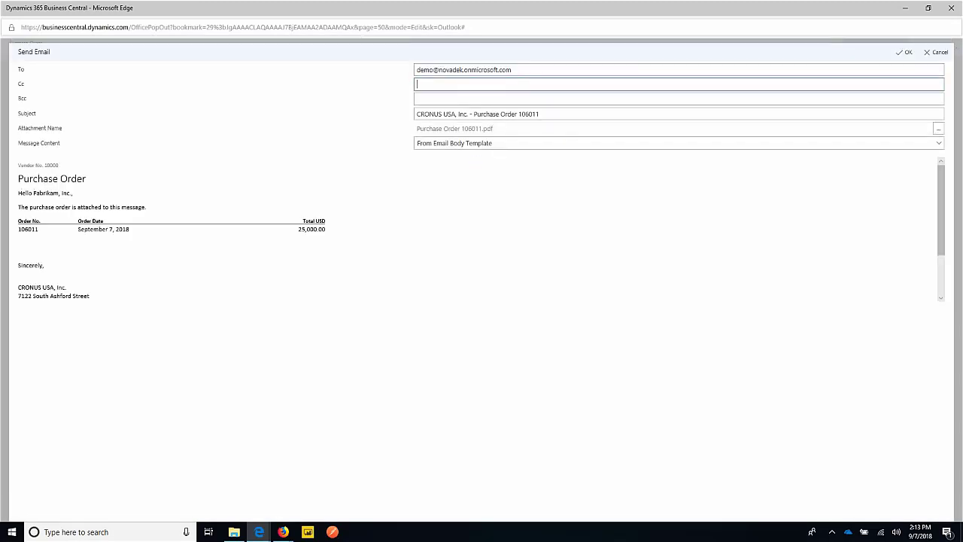
{"action": "left_click", "coordinate": [904, 52]}
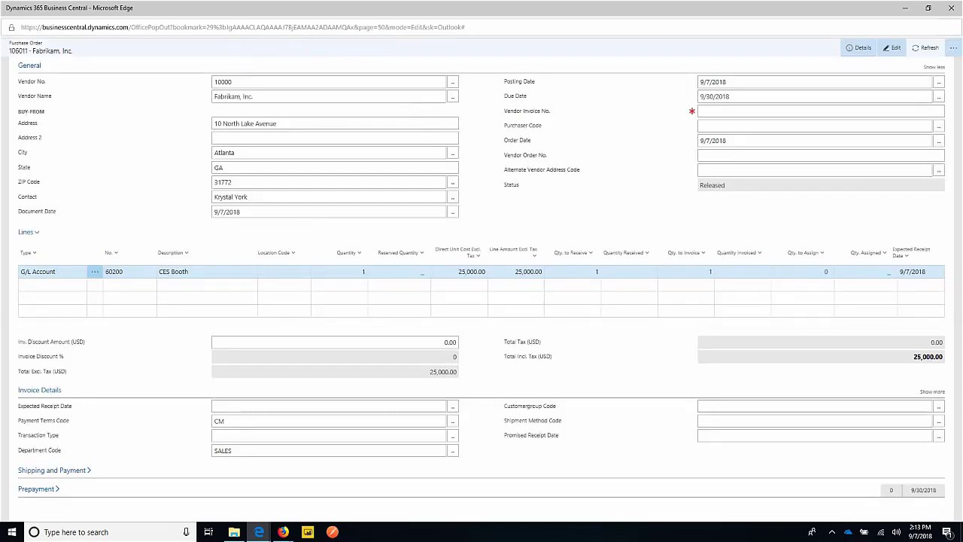
Send the Fabrikam, Inc. purchase order again, and close the order document and approval email windows to return to the inbox
{"action": "left_click", "coordinate": [953, 48]}
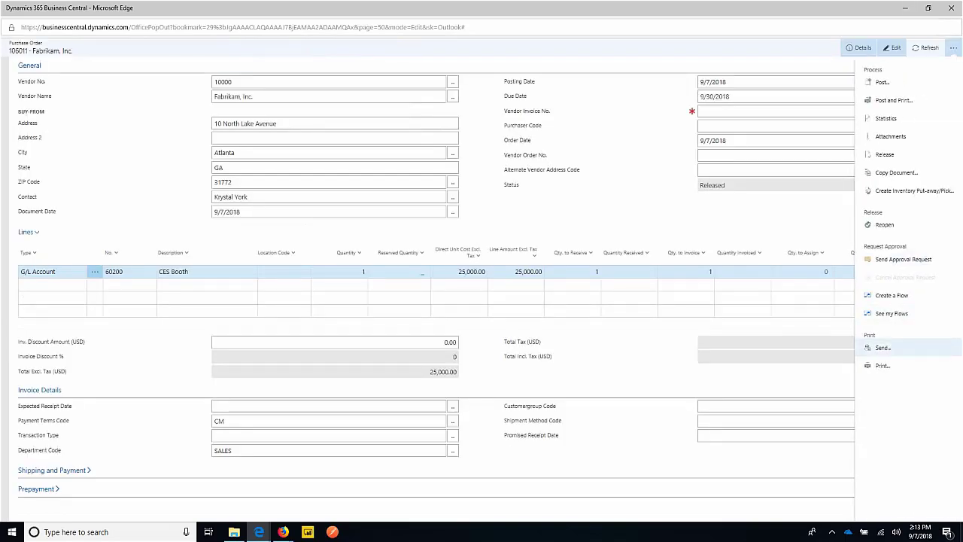
{"action": "left_click", "coordinate": [882, 348]}
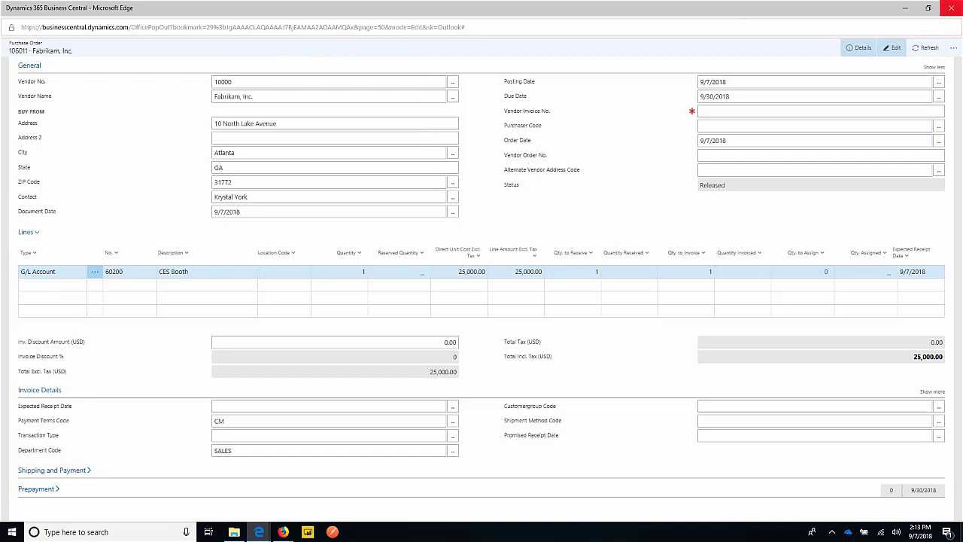
{"action": "left_click", "coordinate": [952, 7]}
{"action": "left_click", "coordinate": [430, 304]}
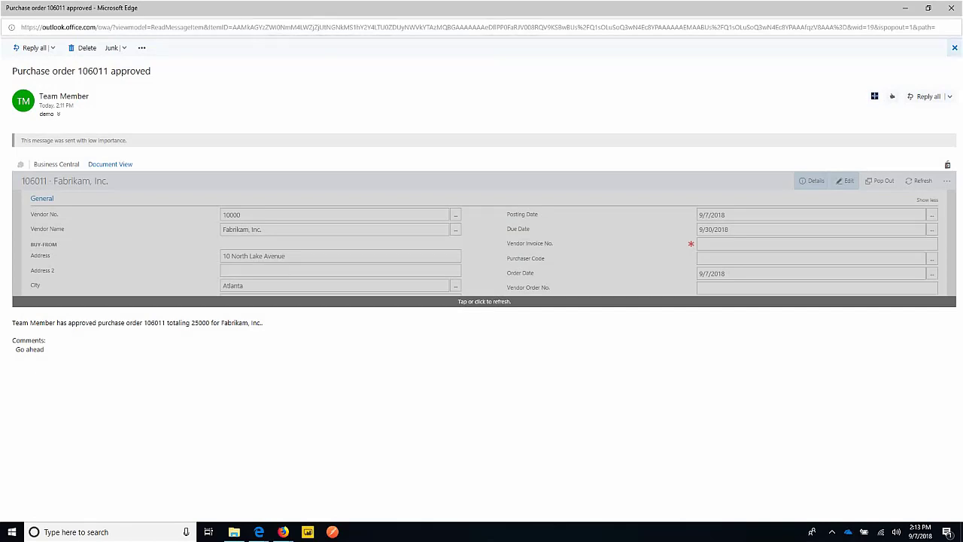
{"action": "left_click", "coordinate": [955, 48]}
{"action": "left_click", "coordinate": [431, 304]}
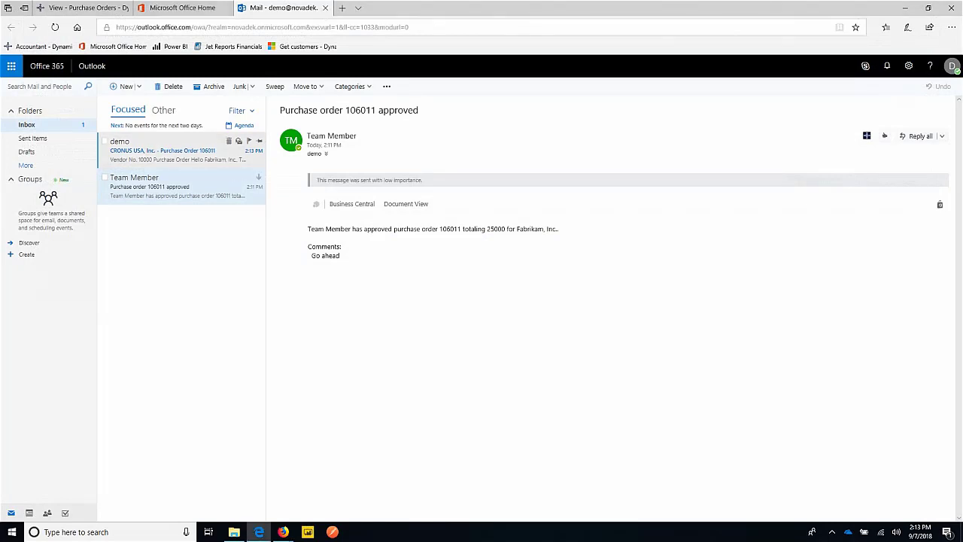
Open the CRONUS USA, Inc. purchase order email in the inbox and view its attached PDF
{"action": "left_click", "coordinate": [178, 150]}
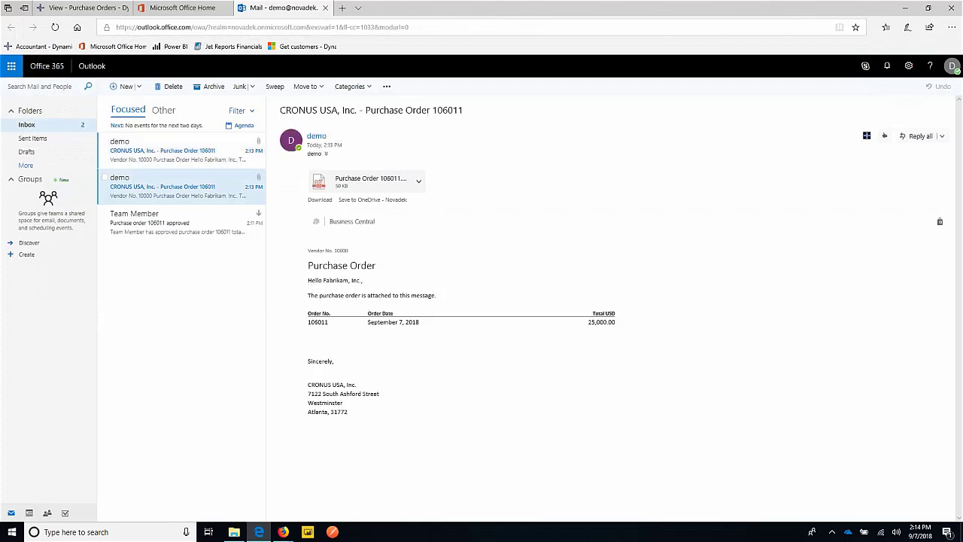
{"action": "key", "text": "shift+Return"}
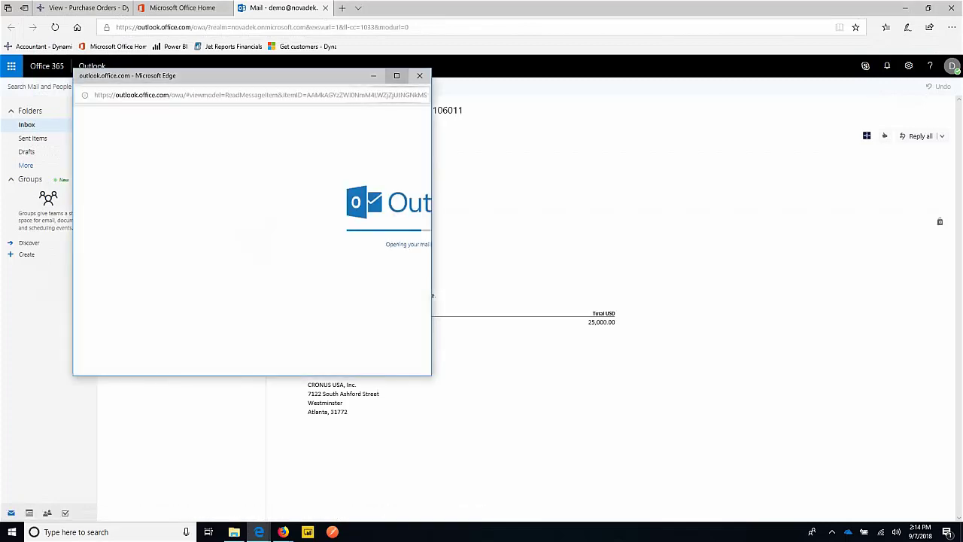
{"action": "left_click", "coordinate": [420, 76]}
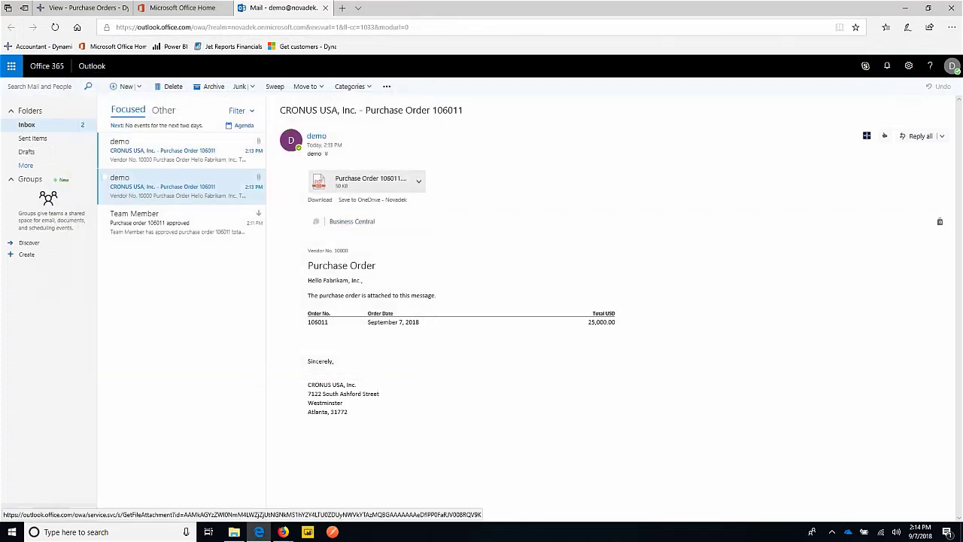
{"action": "left_click", "coordinate": [369, 181]}
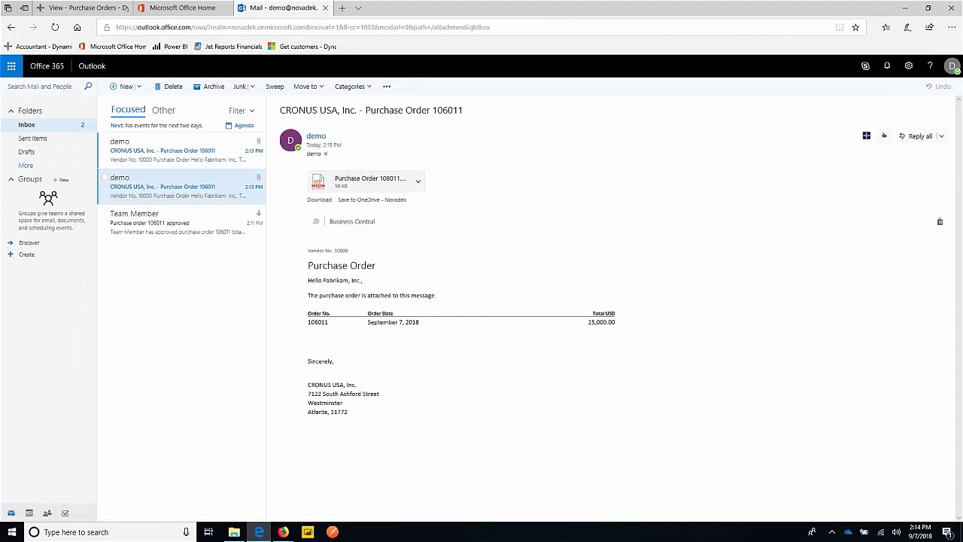